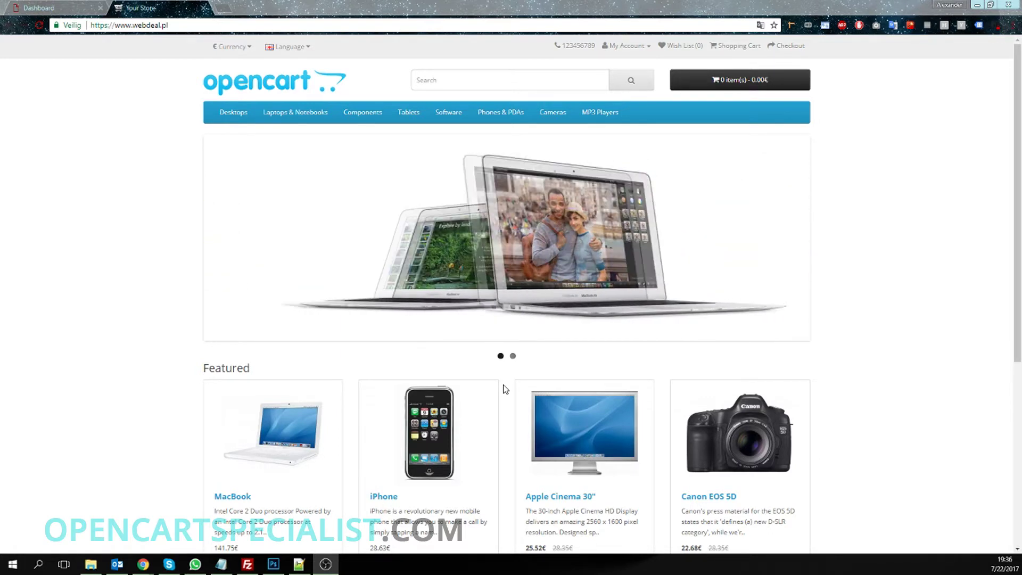
- Minimize Chrome to reveal the desktop with the journal folder
{"action": "left_click", "coordinate": [978, 5]}
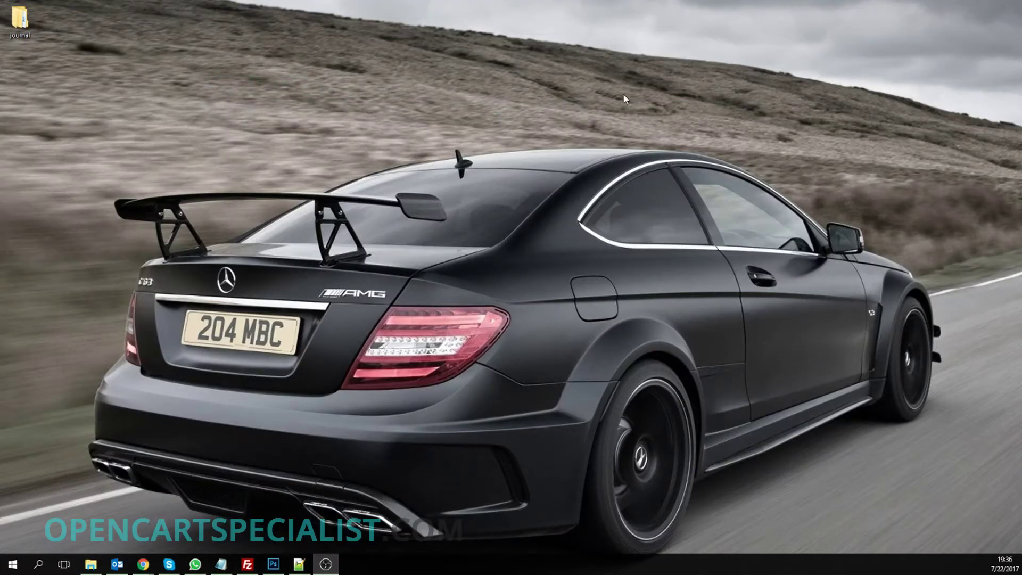
- Open the desktop journal folder in File Explorer
{"action": "double_click", "coordinate": [19, 20]}
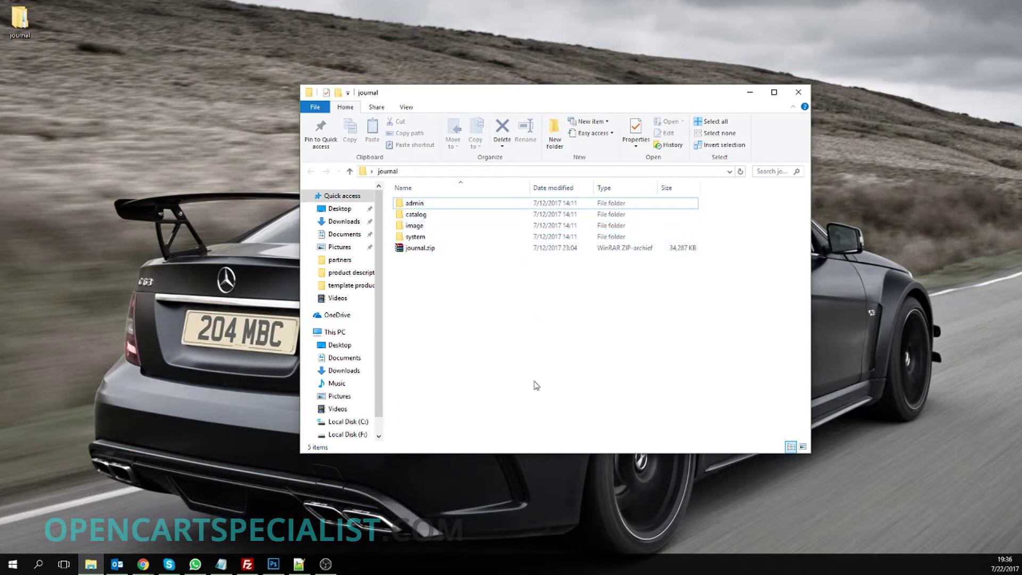
- Upload the admin, catalog, image and system folders into public_html, overwriting existing files
{"action": "left_click", "coordinate": [249, 569]}
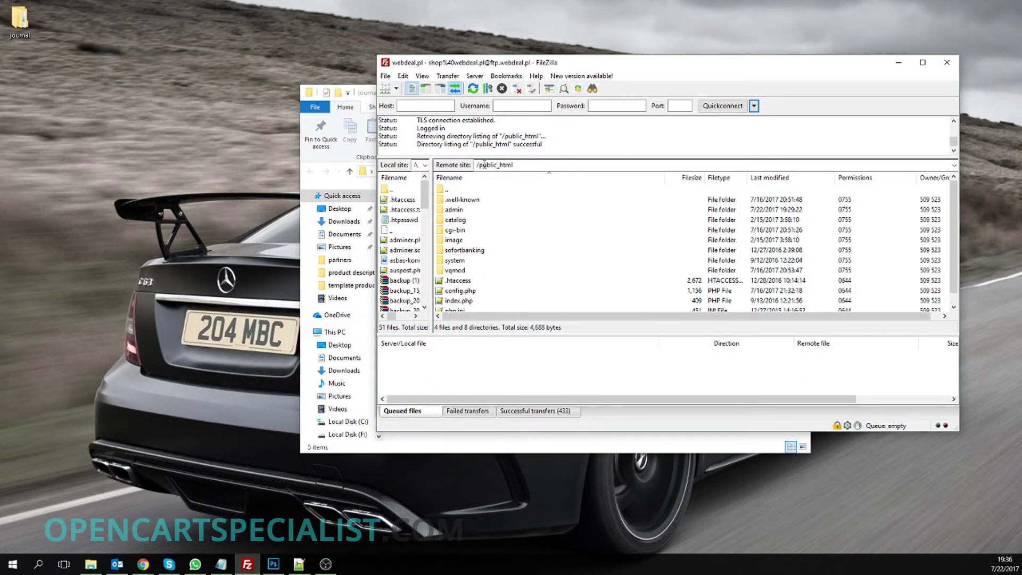
{"action": "left_click_drag", "start_coordinate": [530, 68], "coordinate": [580, 67]}
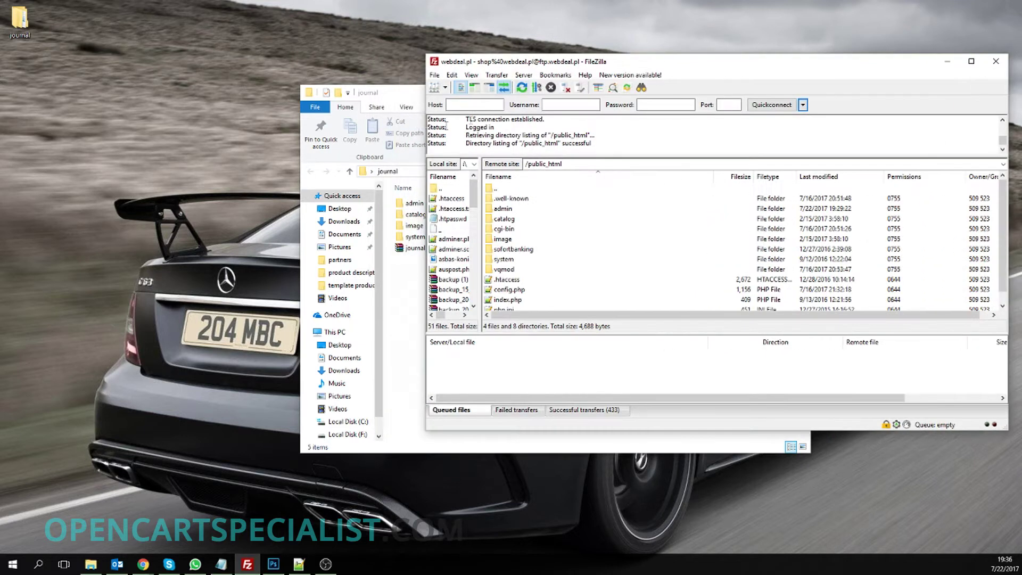
{"action": "left_click_drag", "start_coordinate": [414, 97], "coordinate": [222, 176]}
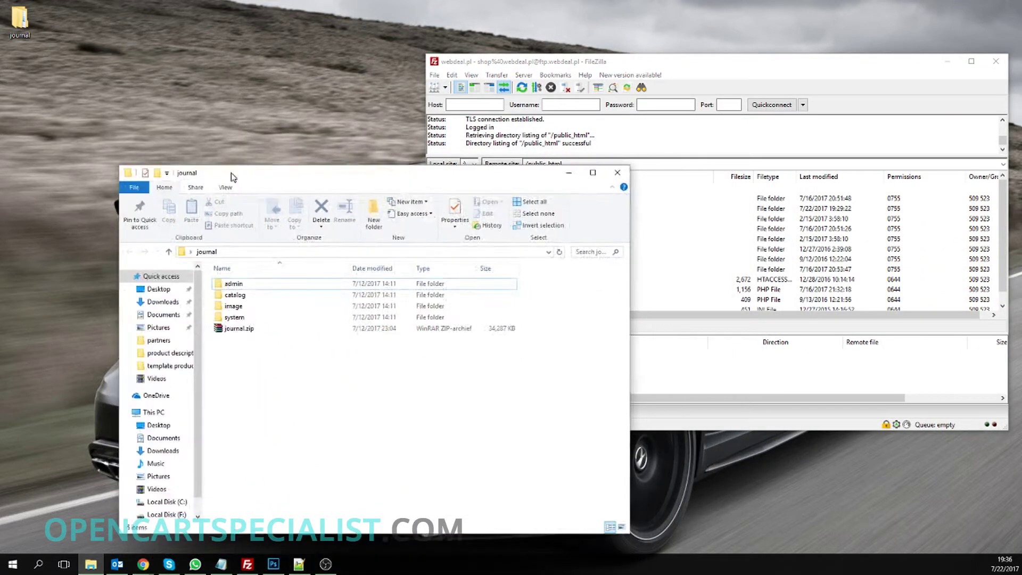
{"action": "left_click", "coordinate": [255, 315]}
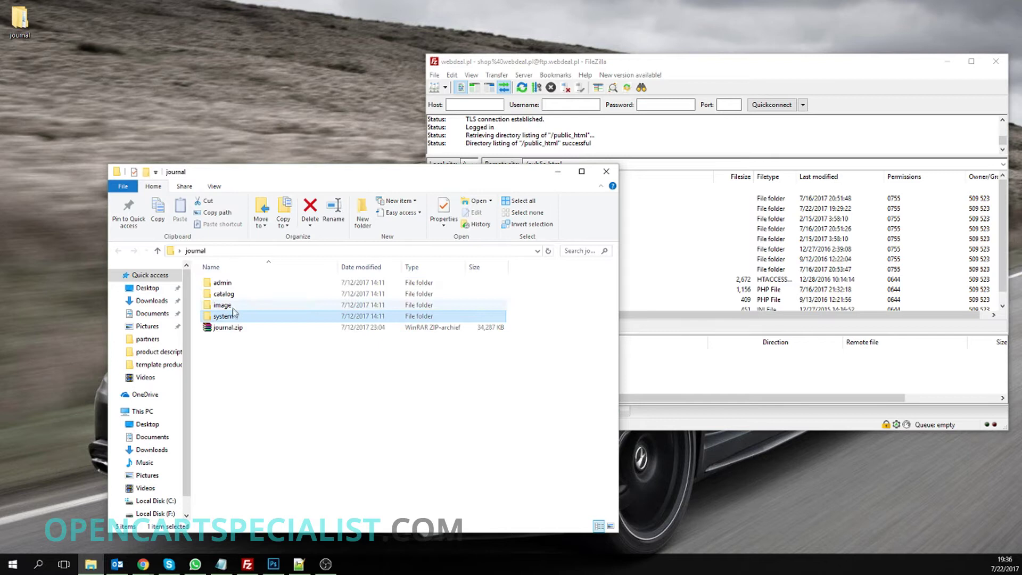
{"action": "left_click", "coordinate": [244, 282], "text": "shift"}
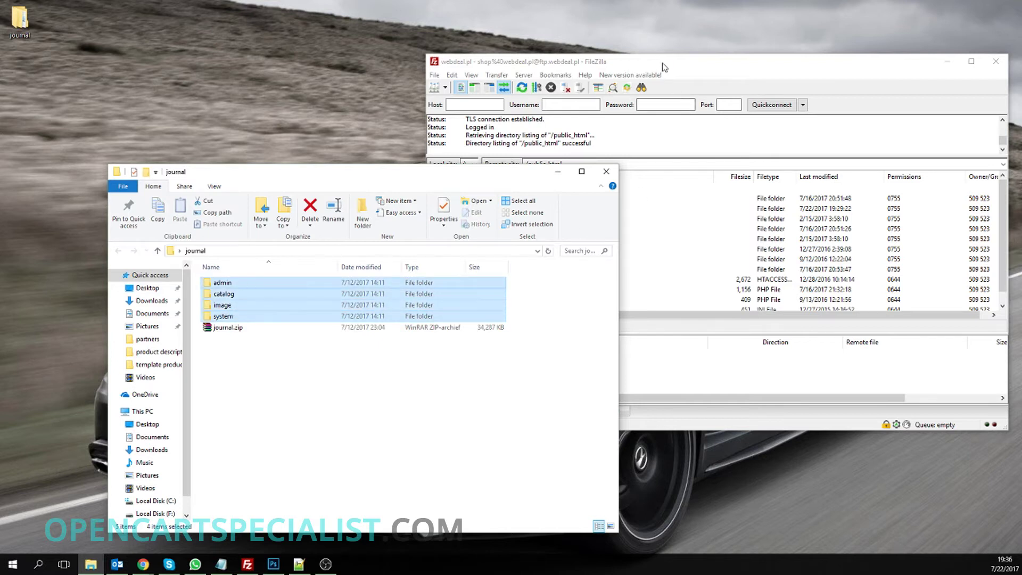
{"action": "left_click_drag", "start_coordinate": [664, 67], "coordinate": [737, 110]}
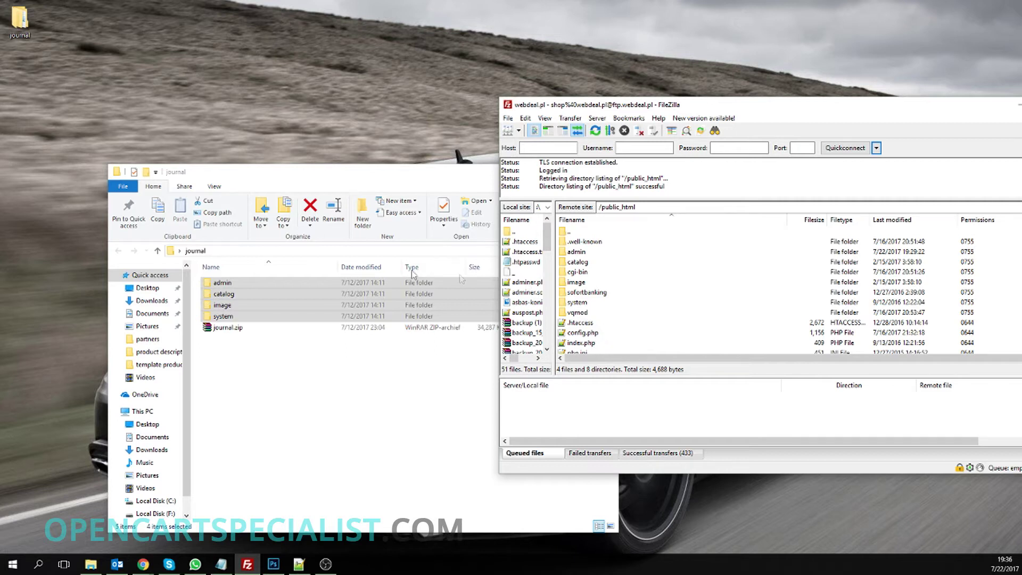
{"action": "mouse_move", "coordinate": [245, 283]}
{"action": "left_mouse_down"}
{"action": "mouse_move", "coordinate": [619, 316]}
{"action": "mouse_move", "coordinate": [619, 346]}
{"action": "mouse_move", "coordinate": [625, 331]}
{"action": "mouse_move", "coordinate": [652, 332]}
{"action": "left_mouse_up"}
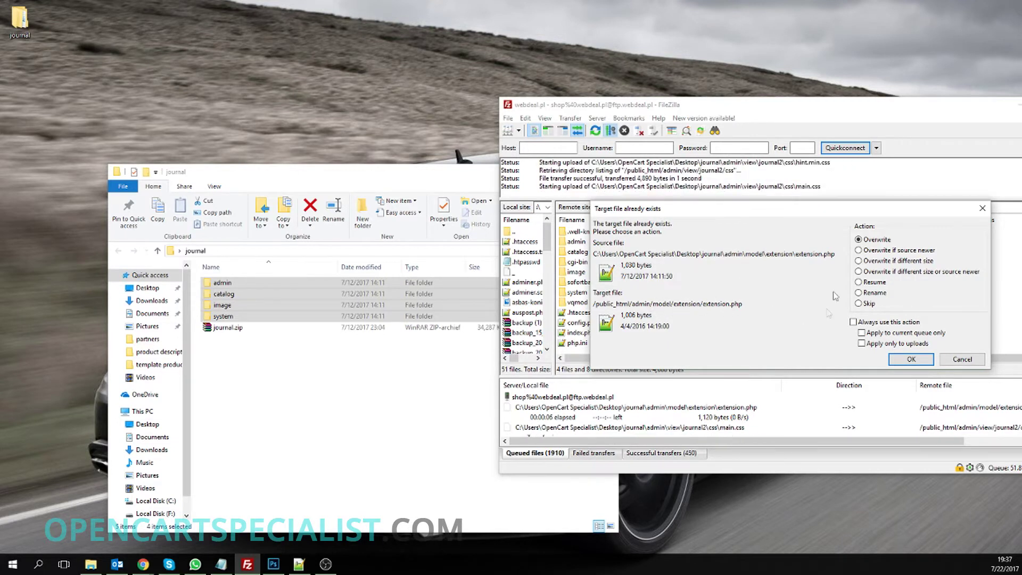
{"action": "left_click", "coordinate": [900, 358]}
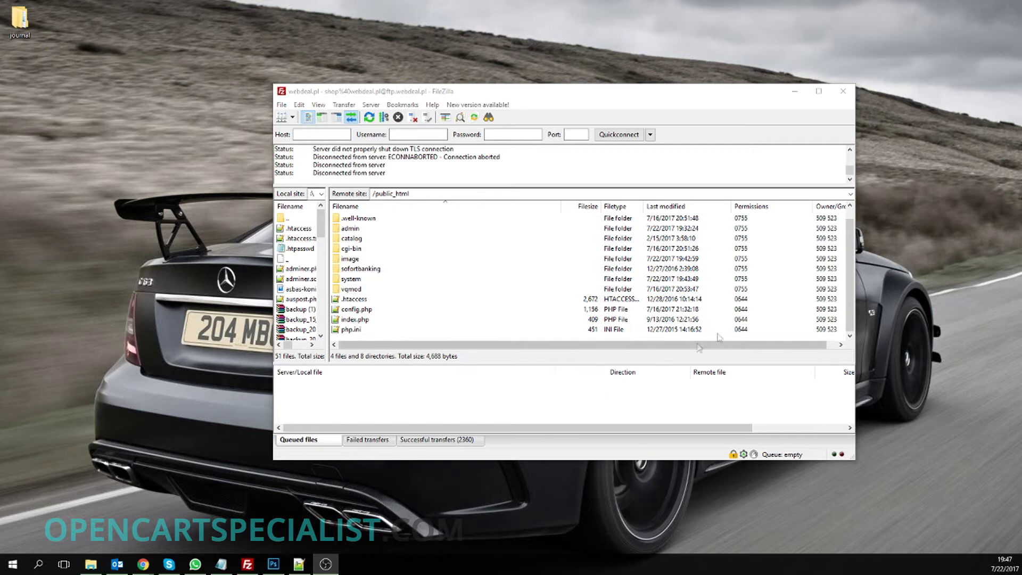
- Return to the browser and filter the admin Extensions list to Modules
{"action": "left_click", "coordinate": [794, 95]}
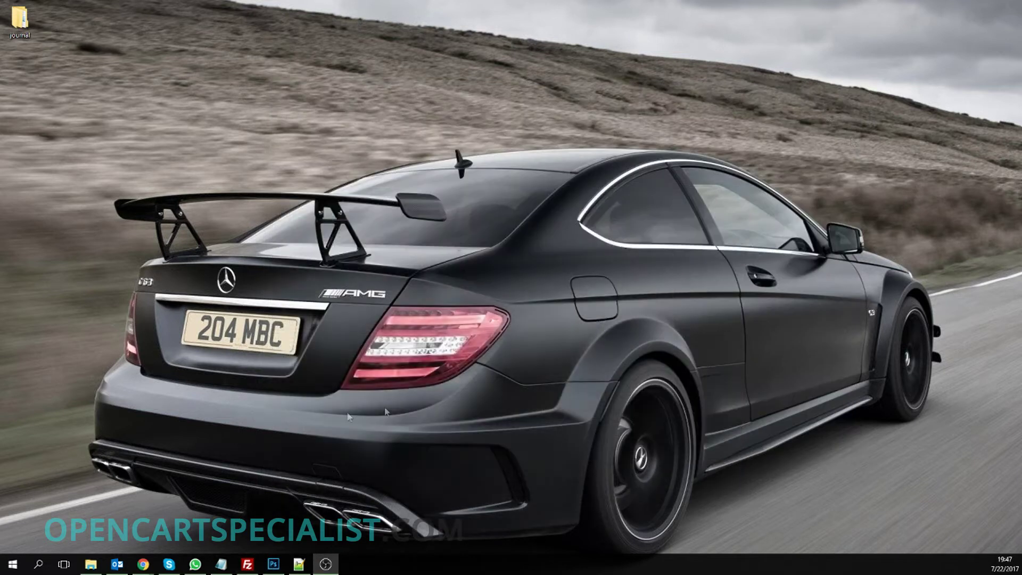
{"action": "mouse_move", "coordinate": [143, 564]}
{"action": "left_click", "coordinate": [200, 511]}
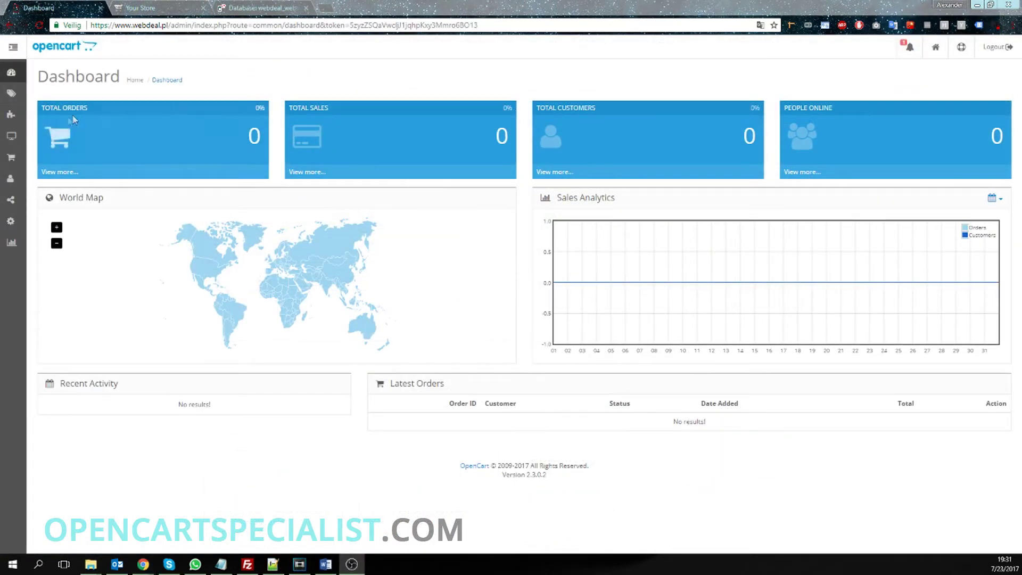
{"action": "mouse_move", "coordinate": [11, 114]}
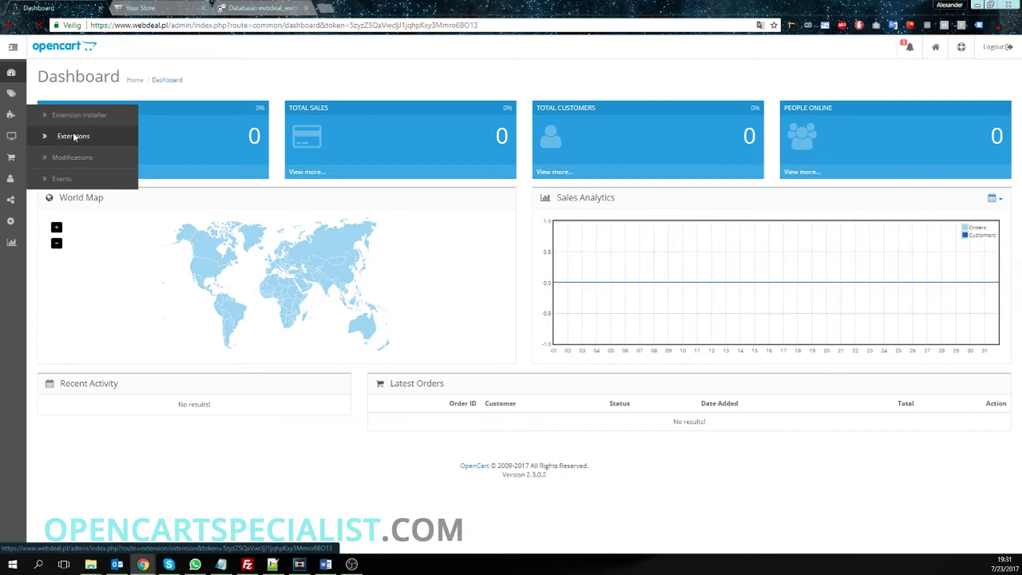
{"action": "left_click", "coordinate": [74, 137]}
{"action": "left_click", "coordinate": [205, 175]}
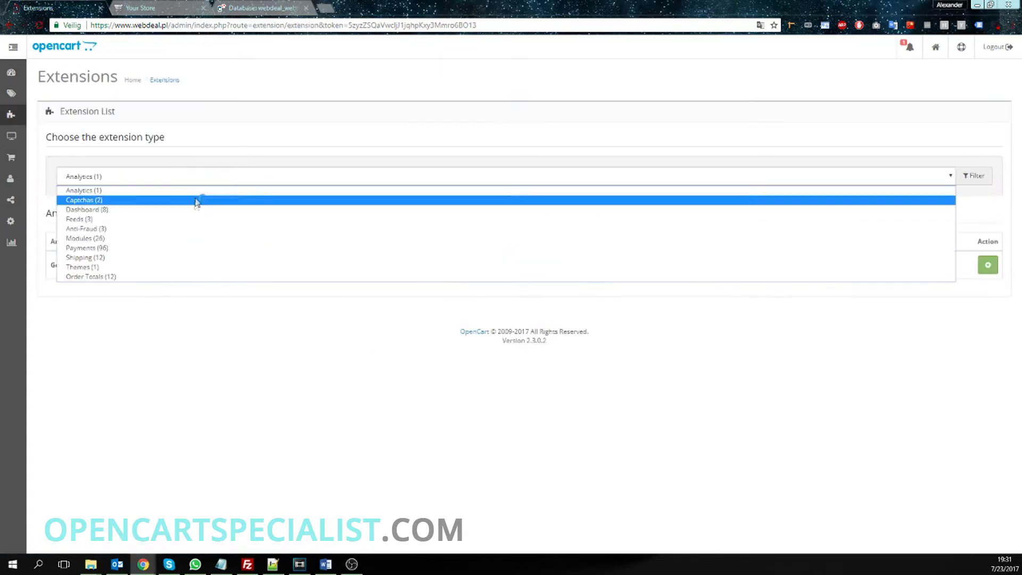
{"action": "left_click", "coordinate": [186, 238]}
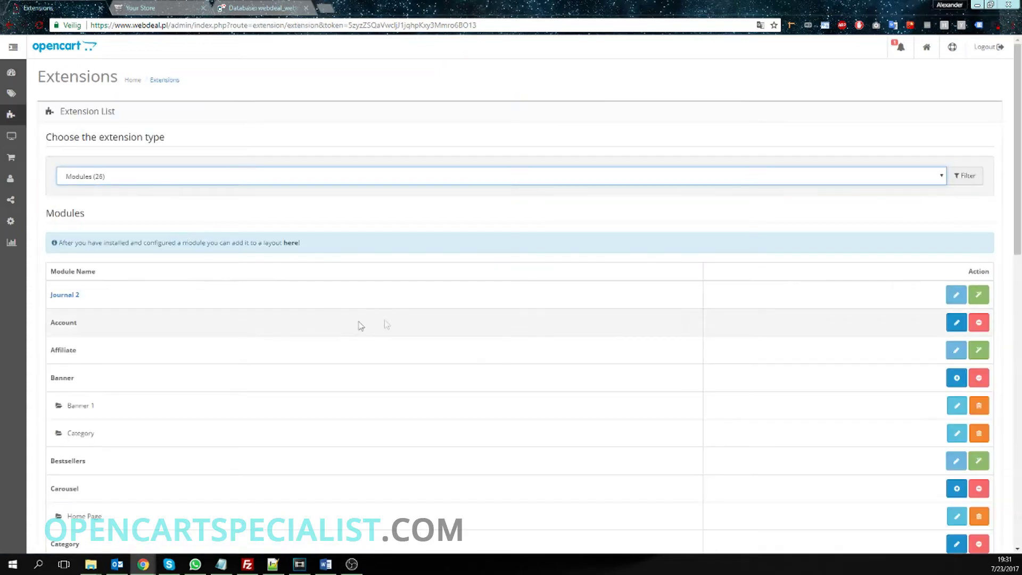
- Install Journal 2 and open its control panel dashboard
{"action": "left_click", "coordinate": [982, 298]}
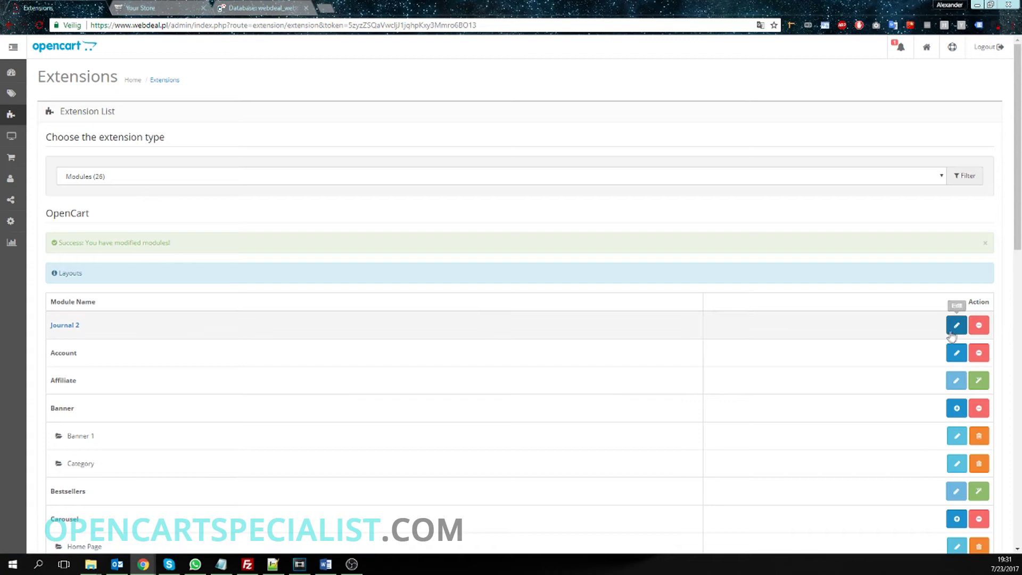
{"action": "left_click", "coordinate": [957, 327]}
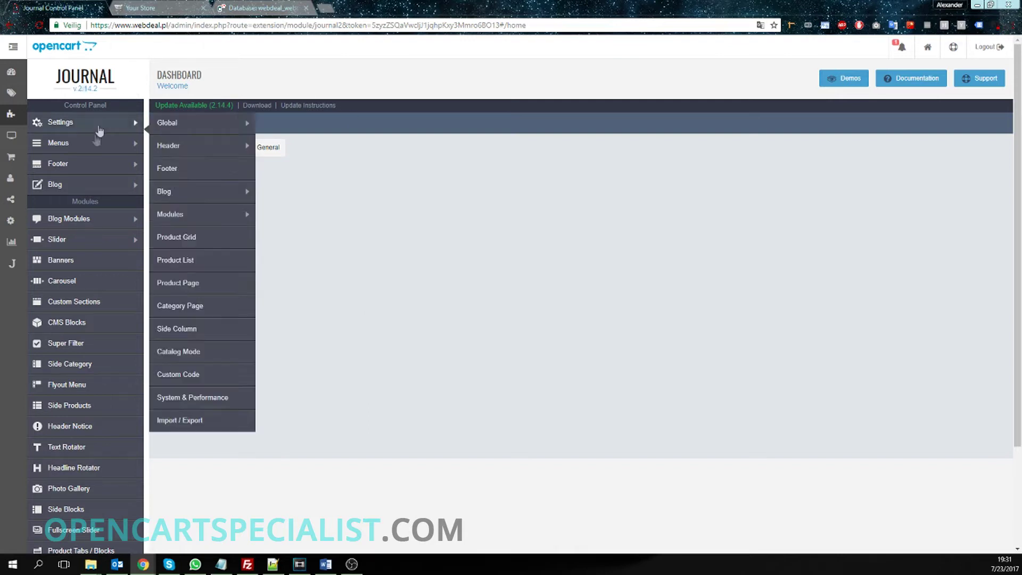
{"action": "mouse_move", "coordinate": [11, 263]}
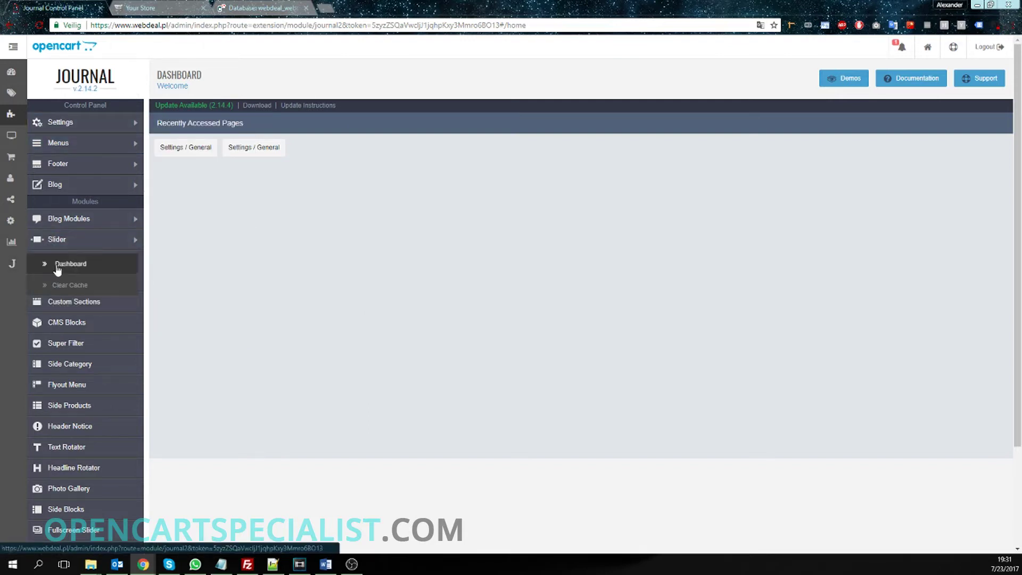
{"action": "left_click", "coordinate": [65, 267]}
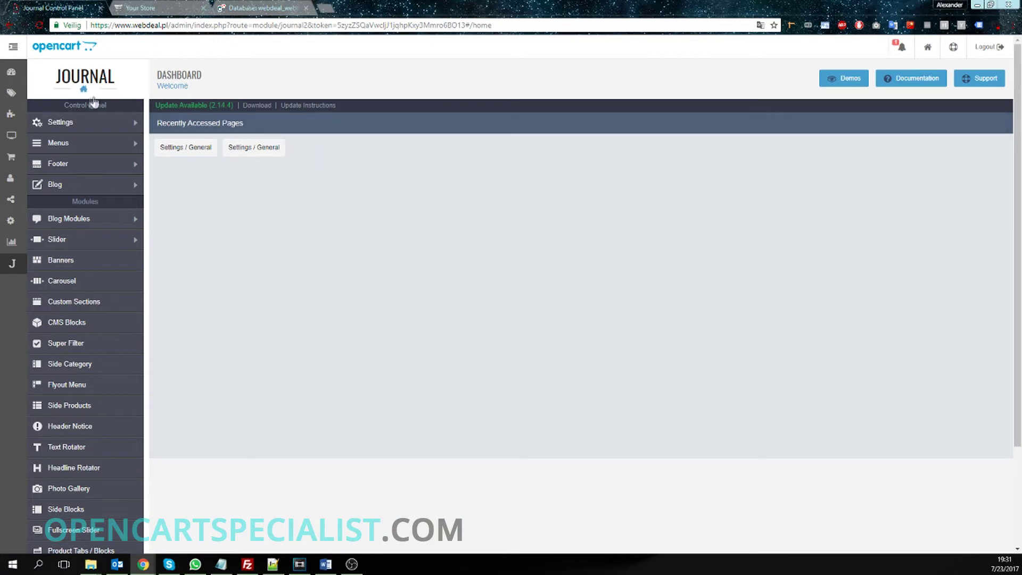
{"action": "mouse_move", "coordinate": [11, 114]}
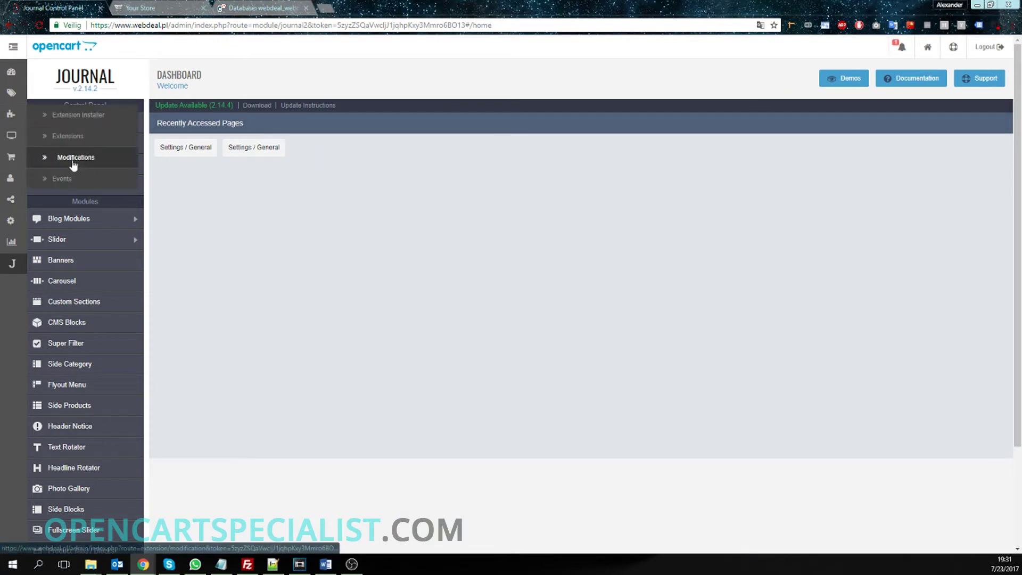
- Refresh the modification cache, save Journal's general settings, and preview the storefront homepage
{"action": "left_click", "coordinate": [74, 160]}
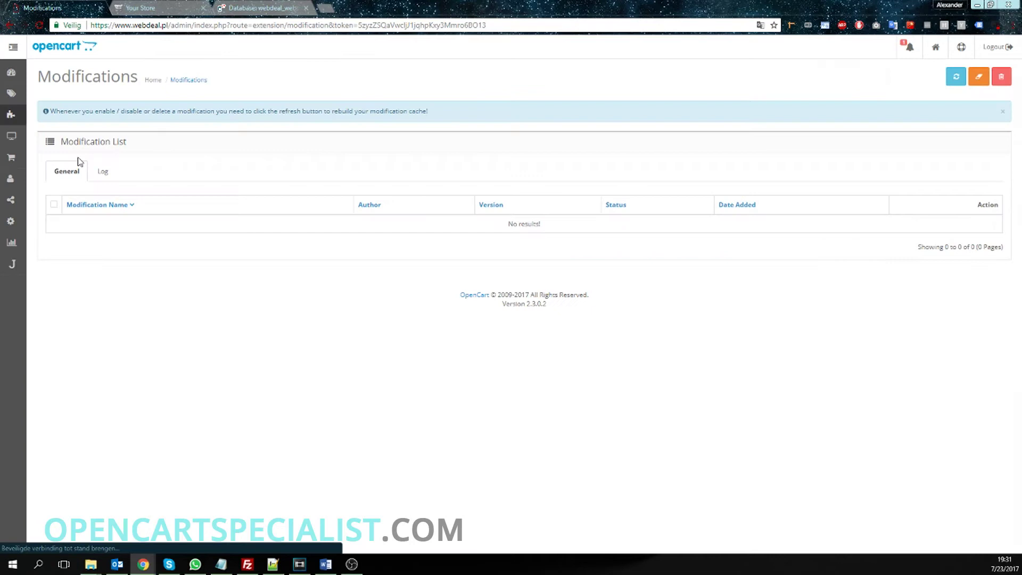
{"action": "left_click", "coordinate": [957, 76]}
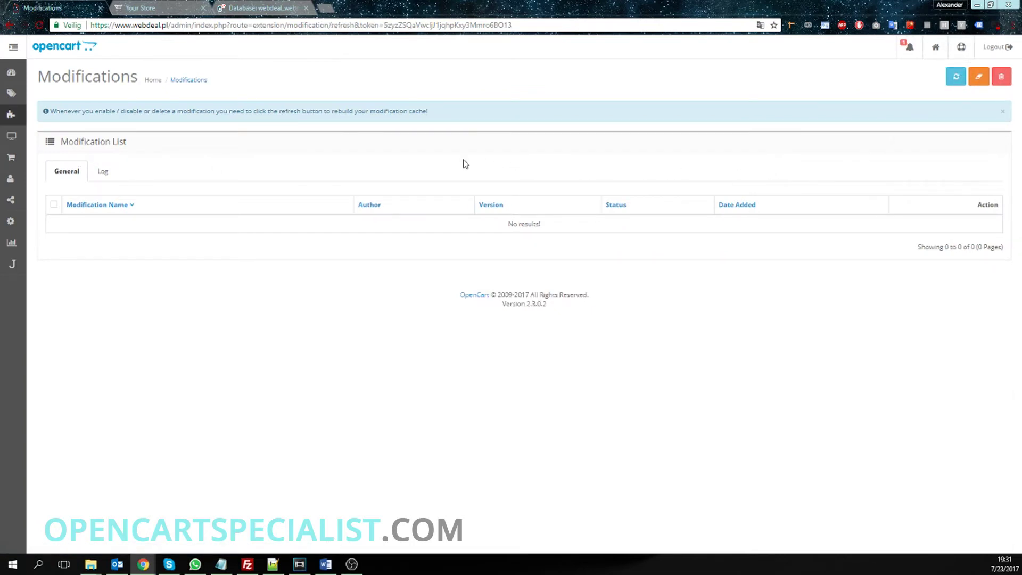
{"action": "mouse_move", "coordinate": [11, 263]}
{"action": "left_click", "coordinate": [59, 266]}
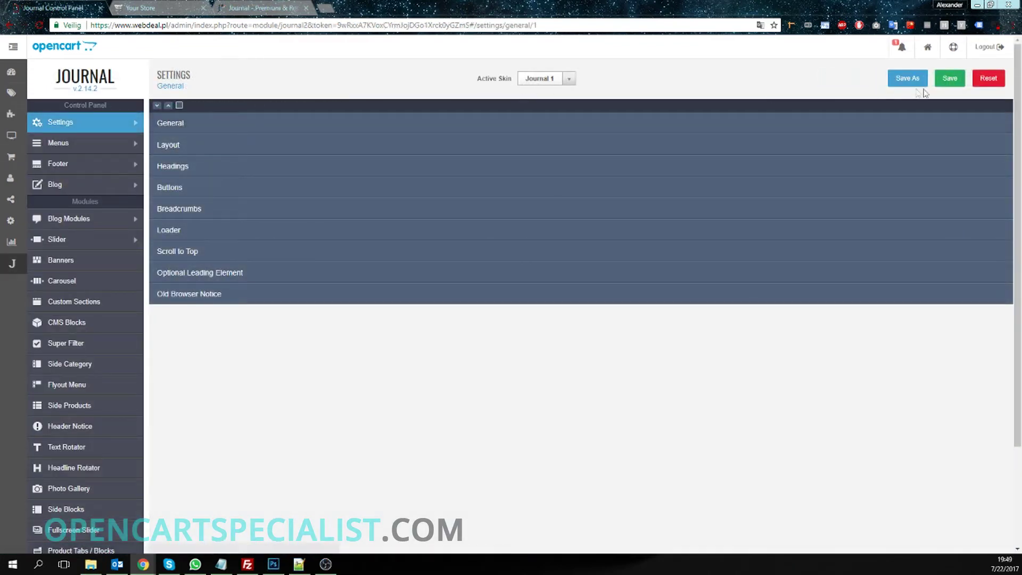
{"action": "left_click", "coordinate": [951, 81]}
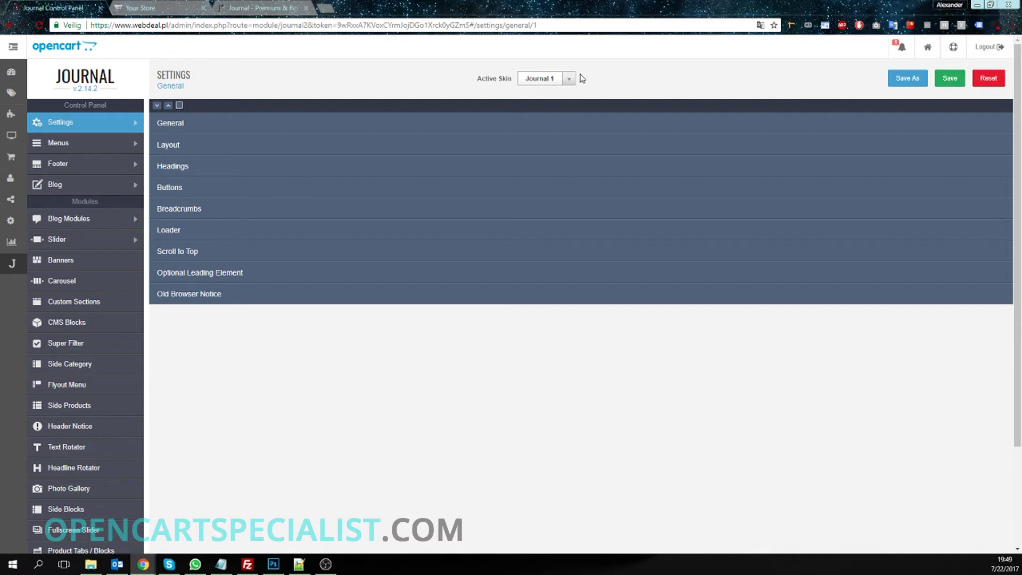
{"action": "left_click", "coordinate": [141, 8]}
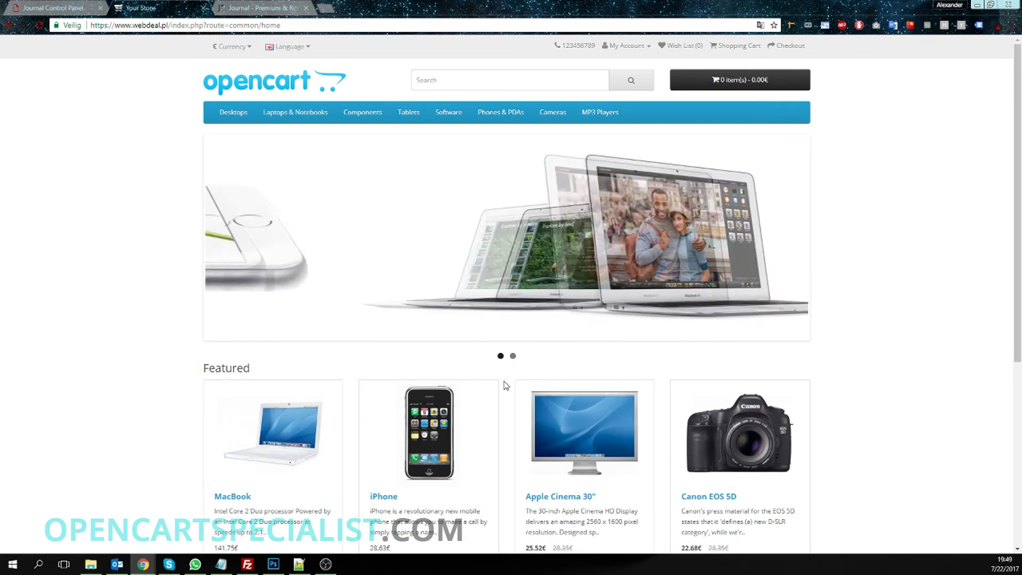
- Edit the Your Store theme under Extensions > Themes and choose journal2 as theme directory
{"action": "left_click", "coordinate": [49, 6]}
{"action": "mouse_move", "coordinate": [11, 114]}
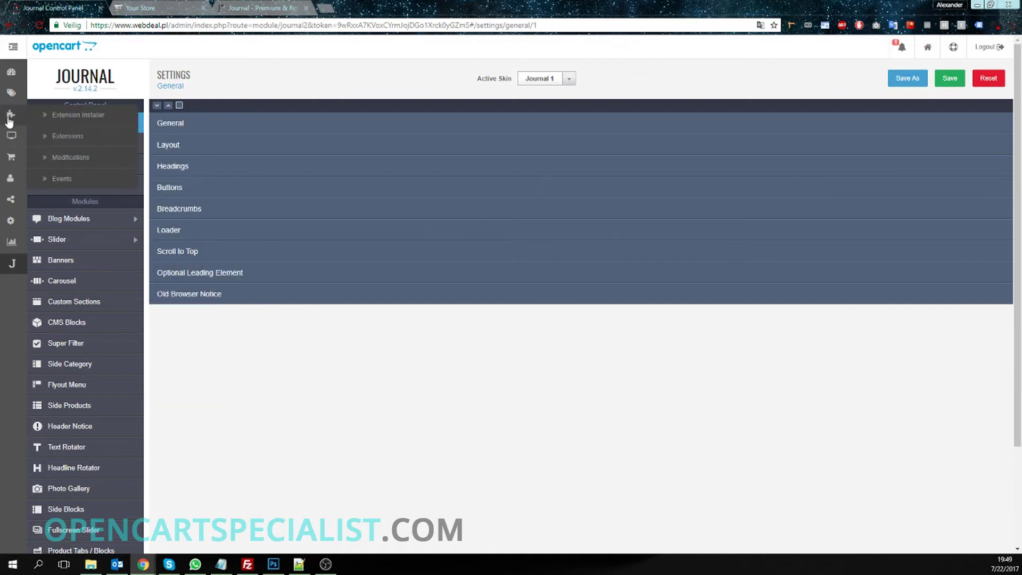
{"action": "left_click", "coordinate": [77, 137]}
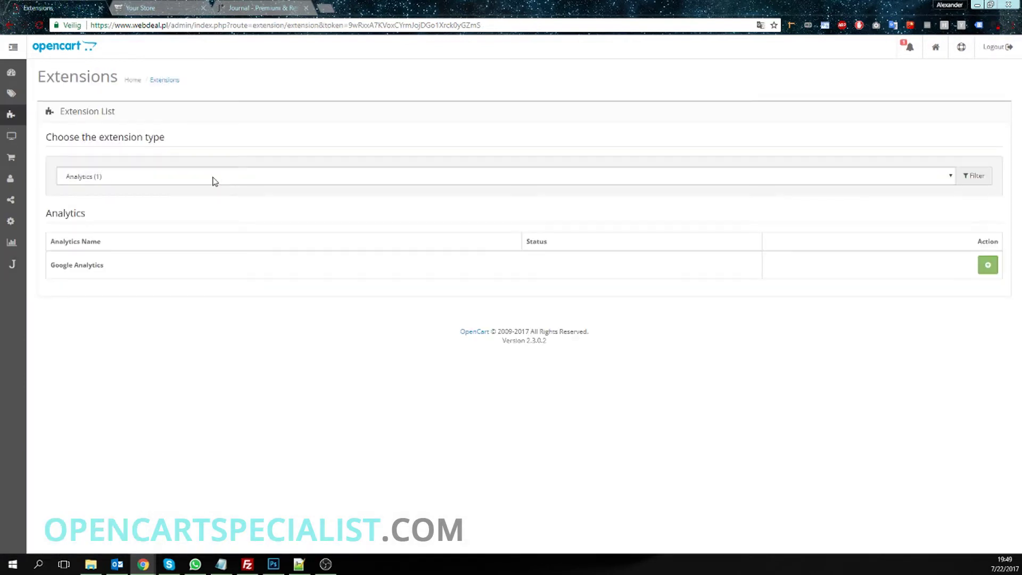
{"action": "left_click", "coordinate": [212, 179]}
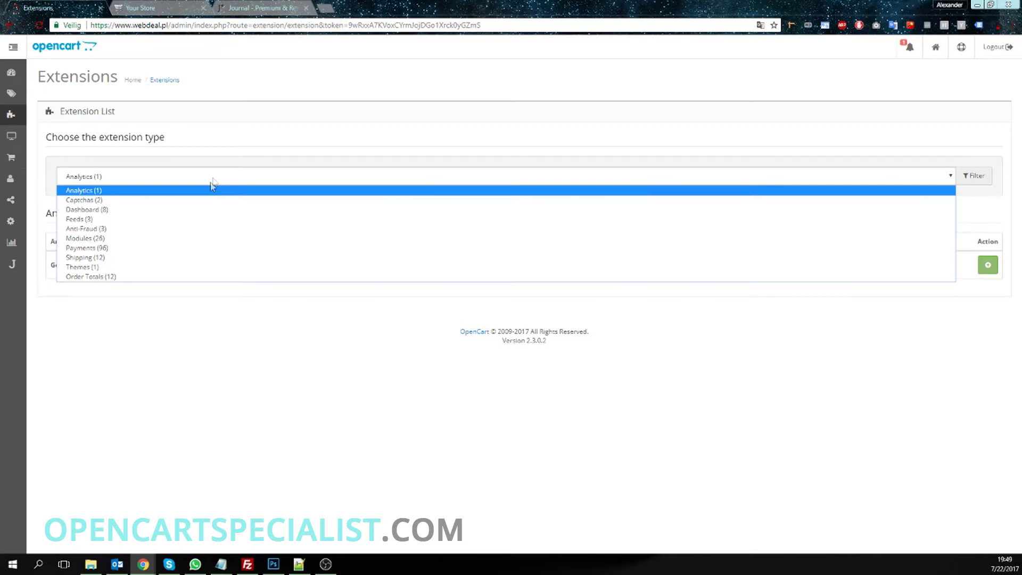
{"action": "left_click", "coordinate": [179, 267]}
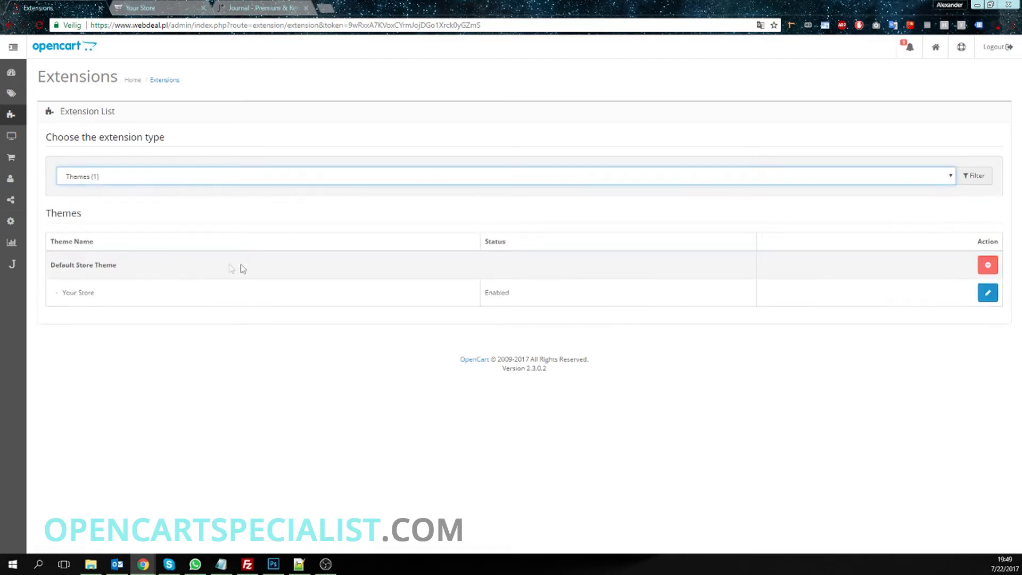
{"action": "left_click", "coordinate": [987, 293]}
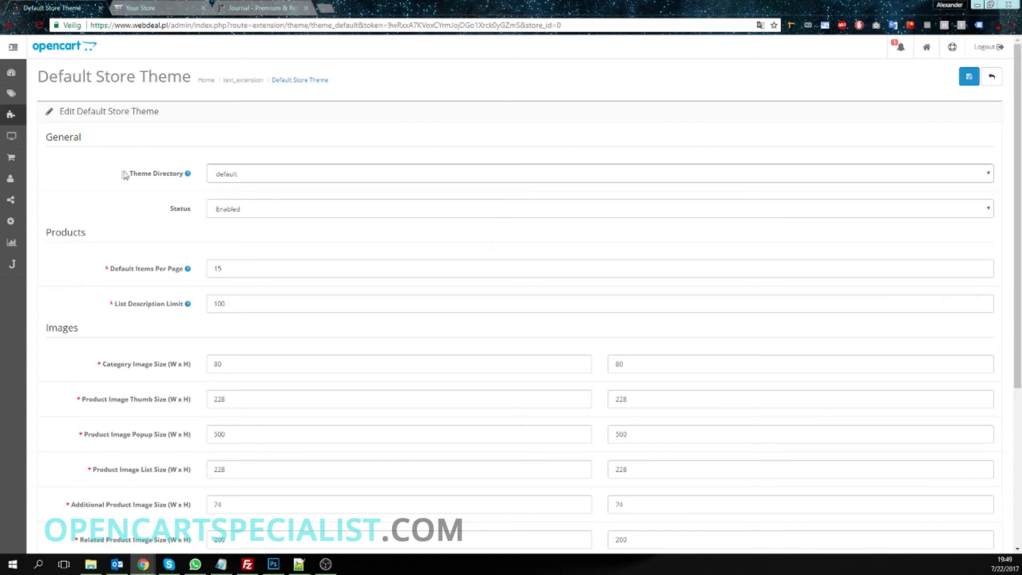
{"action": "left_click_drag", "start_coordinate": [127, 174], "coordinate": [184, 174]}
{"action": "left_click", "coordinate": [253, 177]}
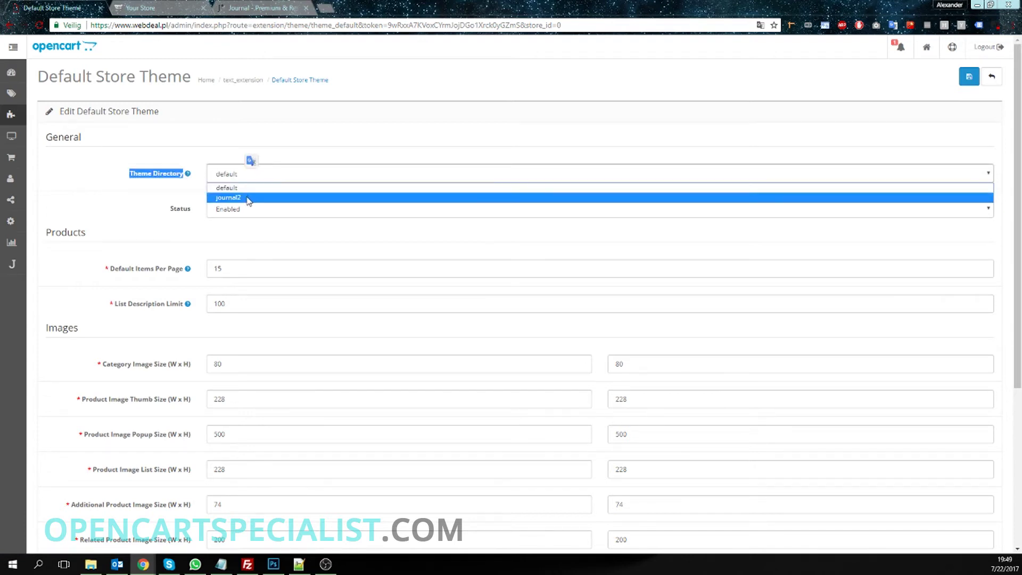
{"action": "left_click", "coordinate": [248, 198]}
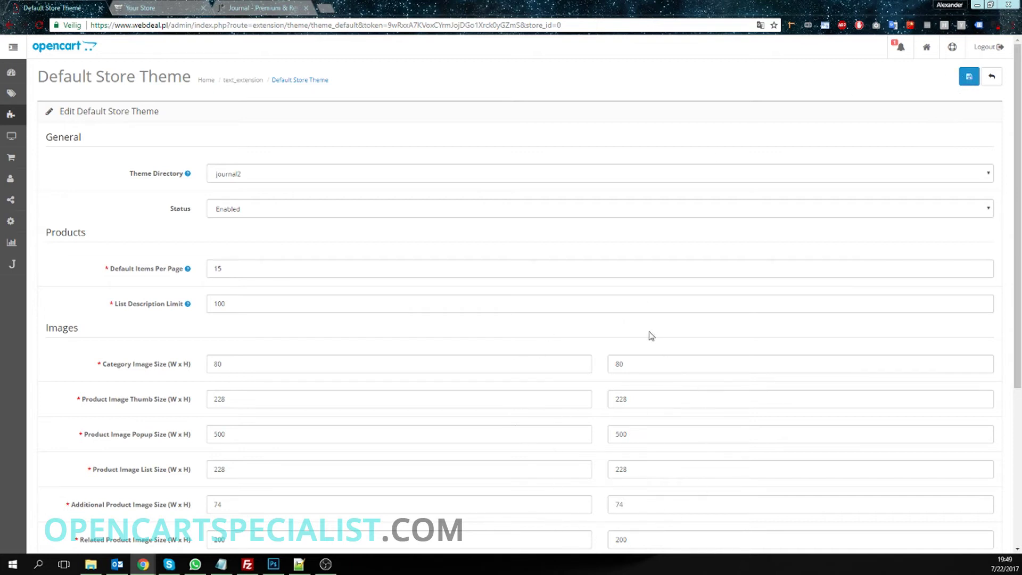
- Save the journal2 theme and reload the storefront to see the Journal 2 design
{"action": "left_click", "coordinate": [968, 77]}
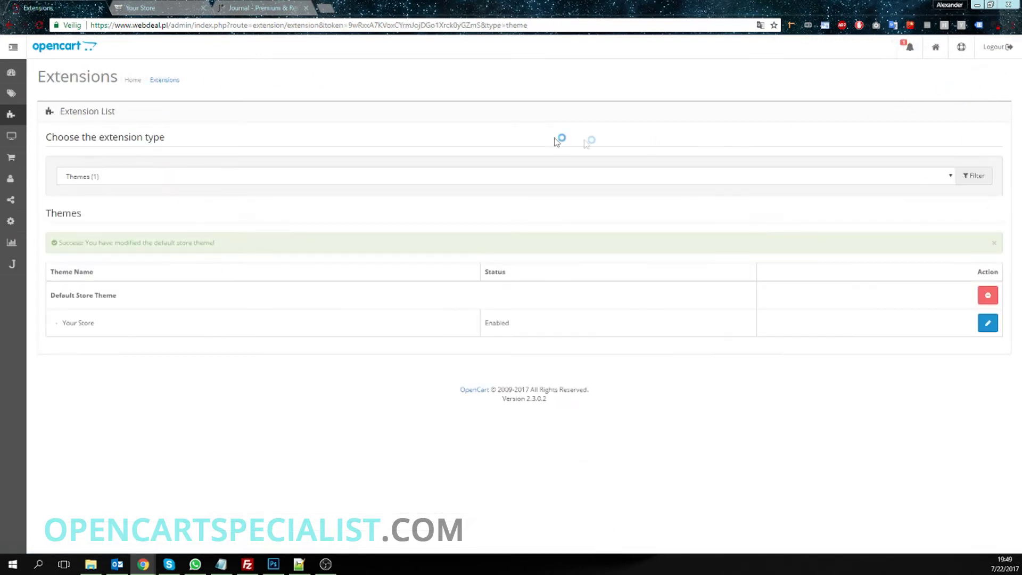
{"action": "left_click", "coordinate": [139, 7]}
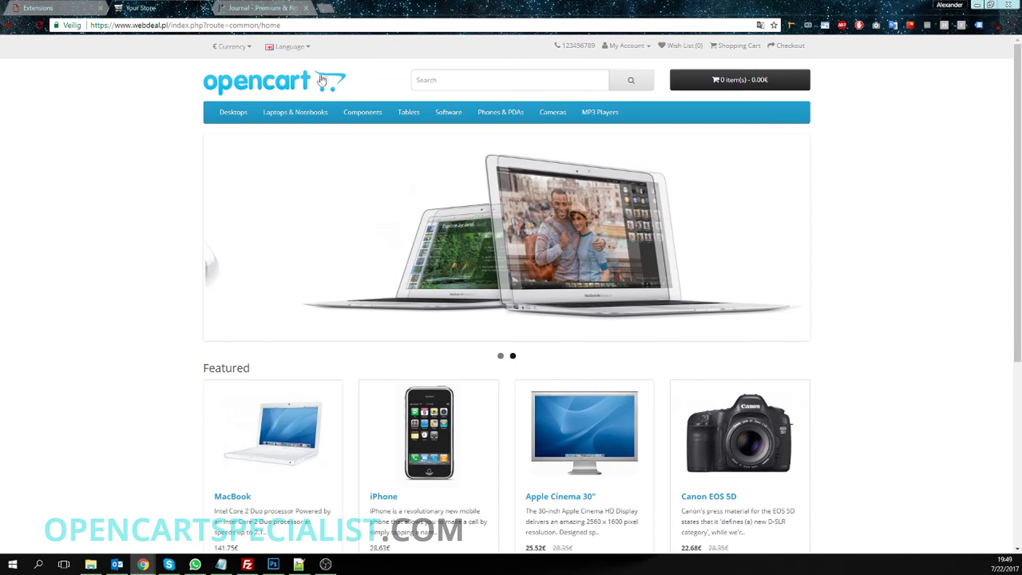
{"action": "left_click", "coordinate": [291, 87]}
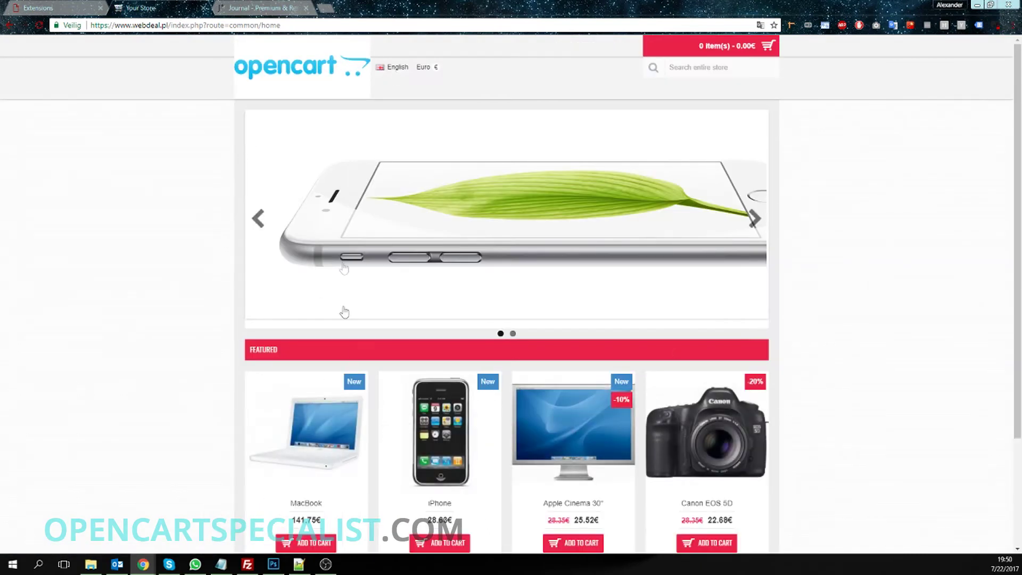
{"action": "mouse_move", "coordinate": [506, 215]}
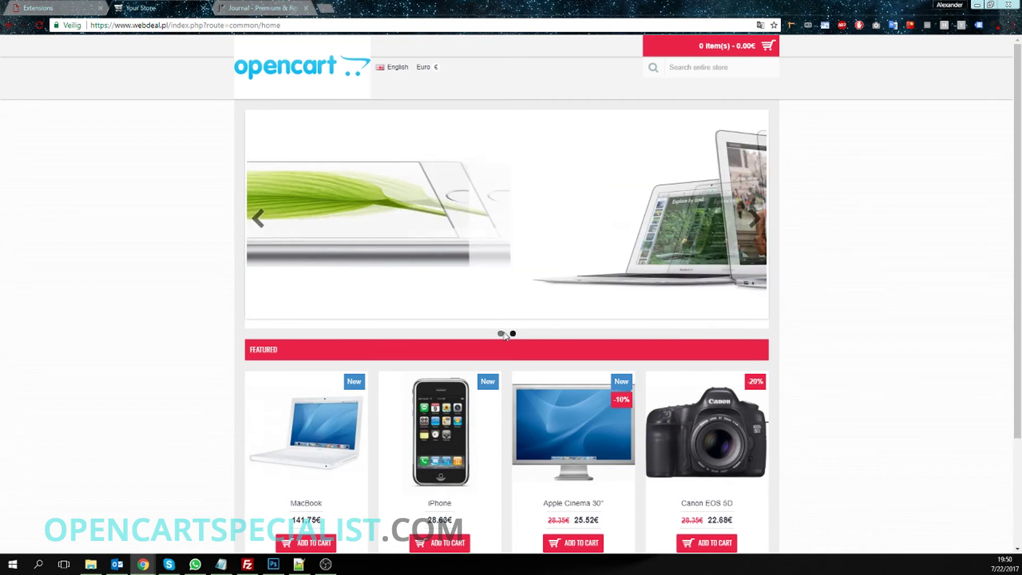
{"action": "scroll", "coordinate": [510, 346], "scroll_direction": "down", "scroll_amount": 3}
- Select Journal 4 as the active skin in Journal's general settings and save
{"action": "scroll", "coordinate": [510, 347], "scroll_direction": "up", "scroll_amount": 3}
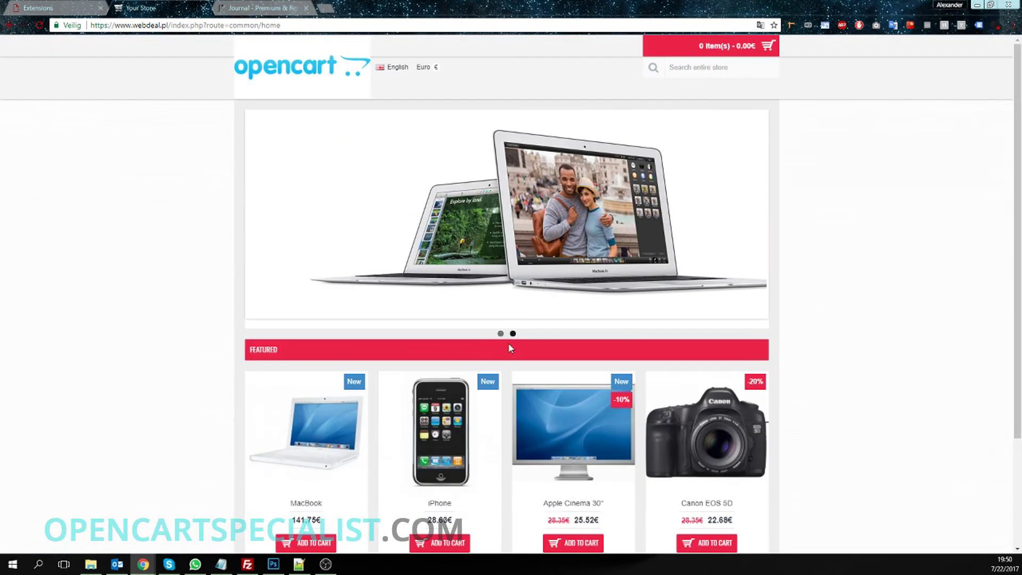
{"action": "key", "text": "ctrl+shift+Tab"}
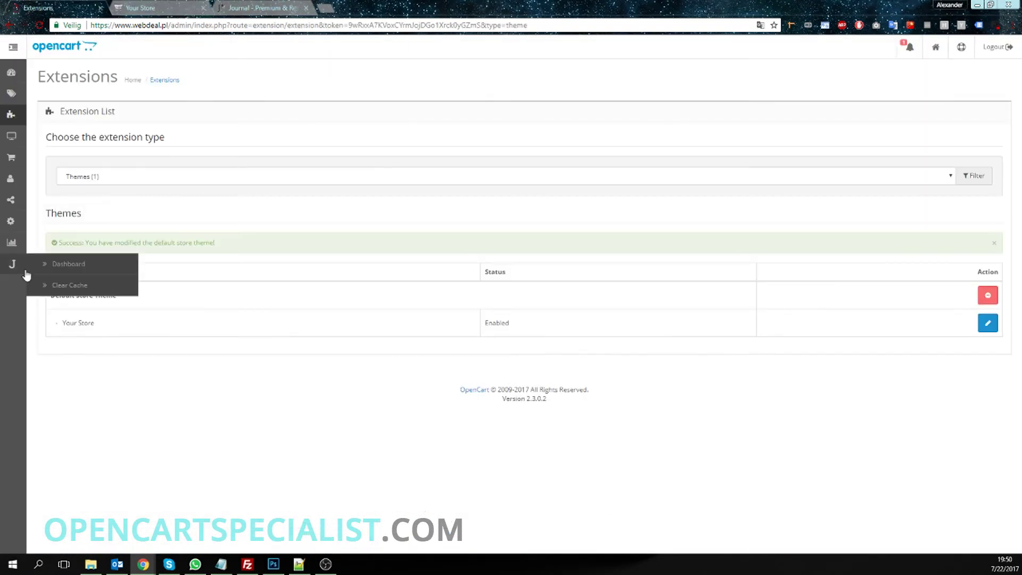
{"action": "left_click", "coordinate": [59, 266]}
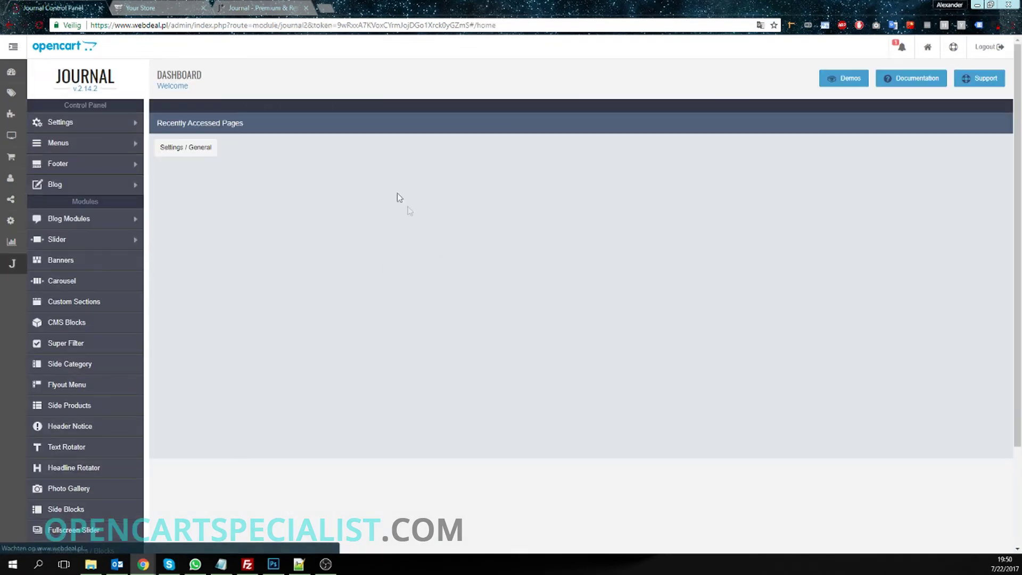
{"action": "mouse_move", "coordinate": [202, 123]}
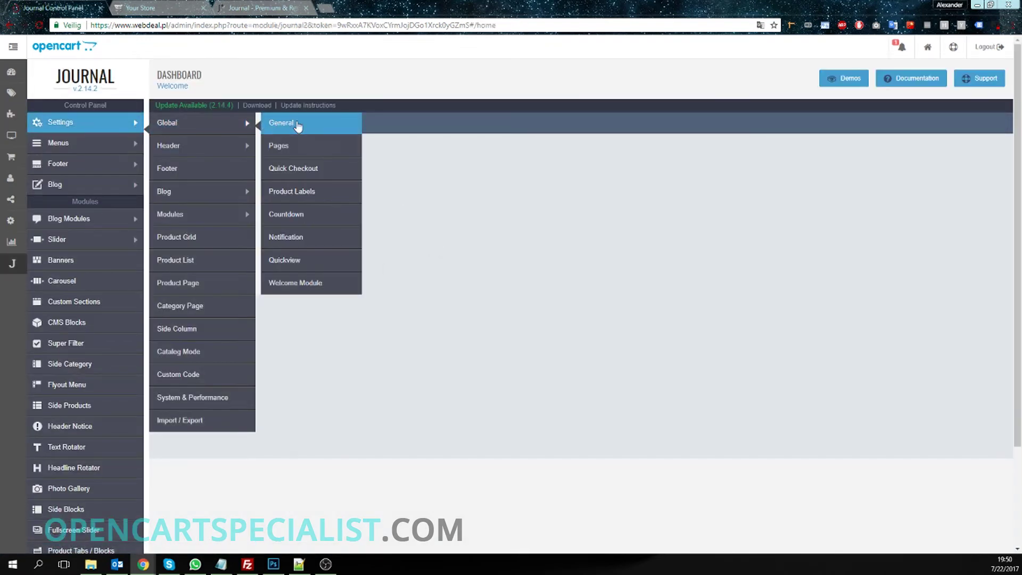
{"action": "left_click", "coordinate": [298, 125]}
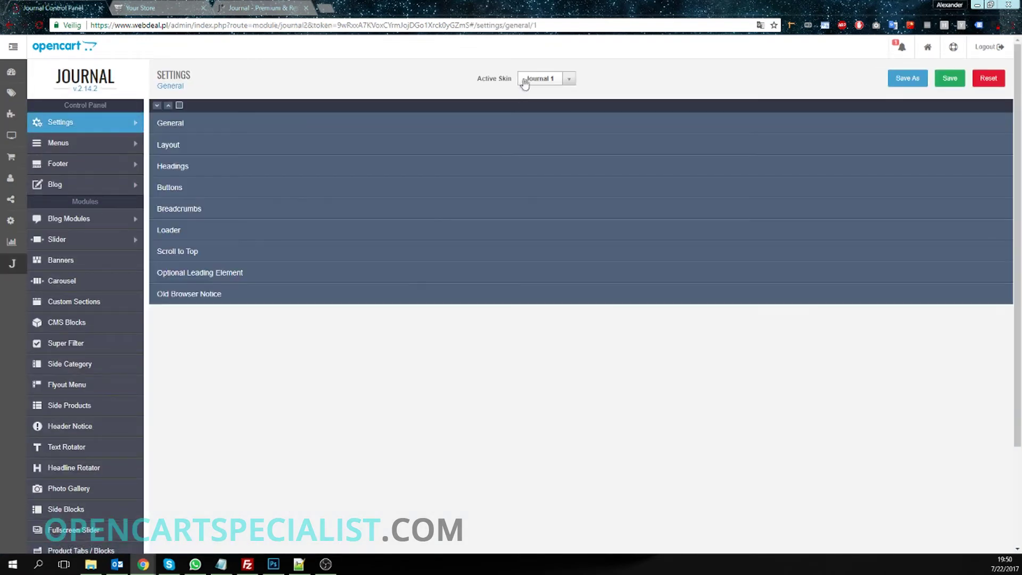
{"action": "left_click", "coordinate": [535, 78]}
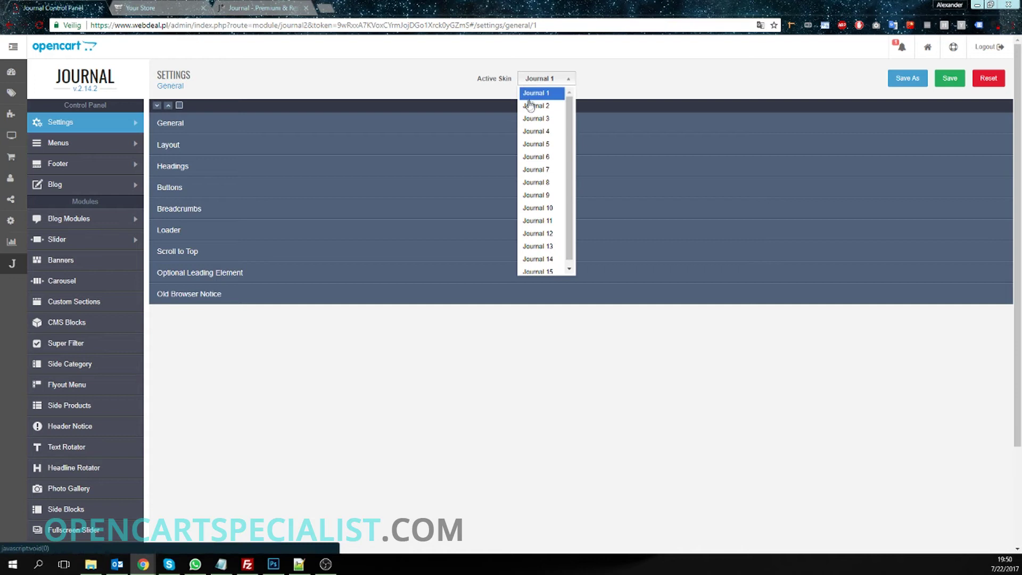
{"action": "left_click", "coordinate": [533, 131]}
{"action": "left_click", "coordinate": [949, 80]}
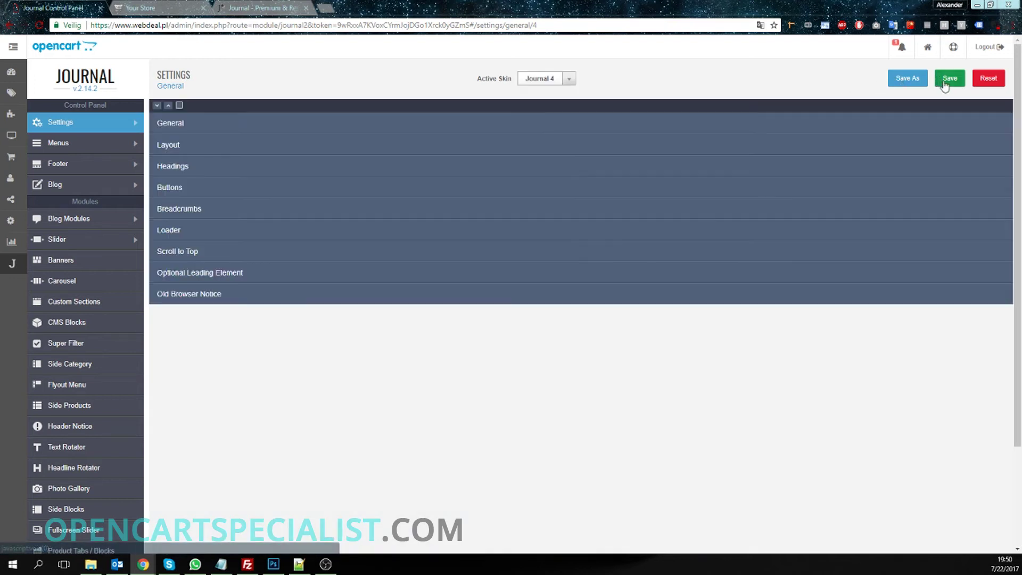
{"action": "left_click", "coordinate": [178, 10]}
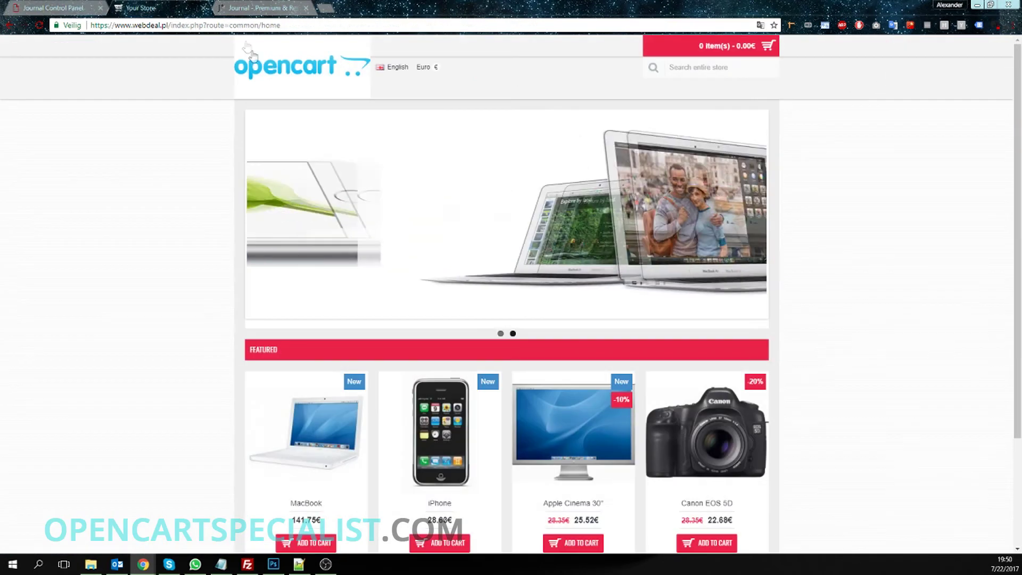
- Reload the storefront and scroll through it in the gold-accented Journal 4 skin
{"action": "key", "text": "F5"}
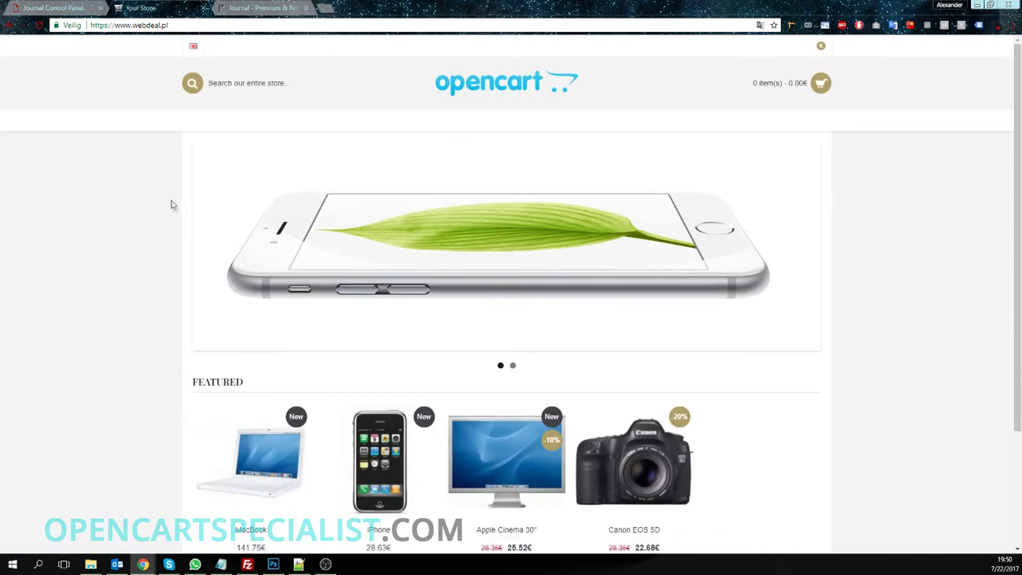
{"action": "scroll", "coordinate": [157, 195], "scroll_direction": "down", "scroll_amount": 3}
{"action": "scroll", "coordinate": [157, 195], "scroll_direction": "up", "scroll_amount": 3}
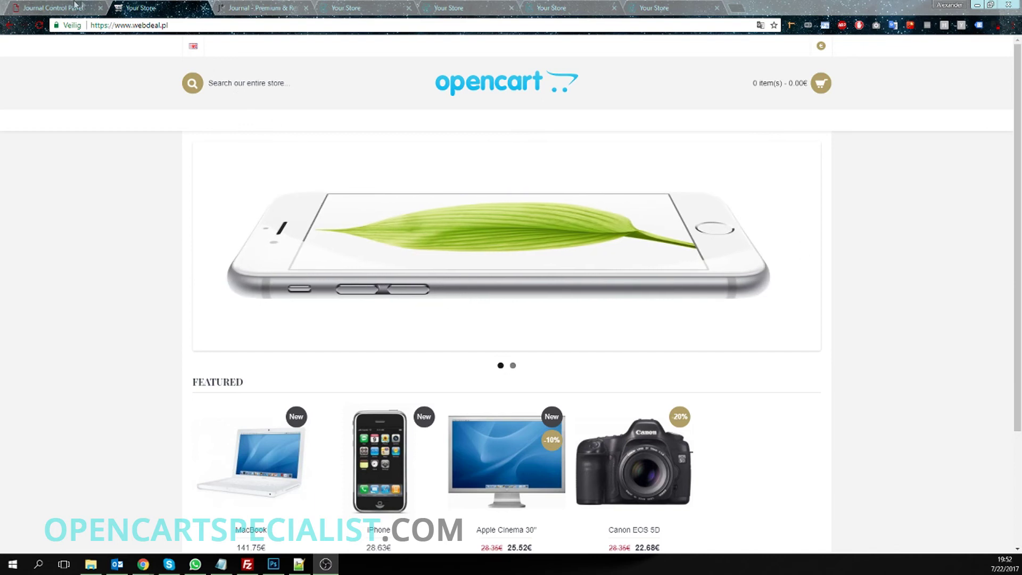
- Check the Active Skin list, leaving Journal 4 selected, then open the Journal theme website
{"action": "left_click", "coordinate": [53, 7]}
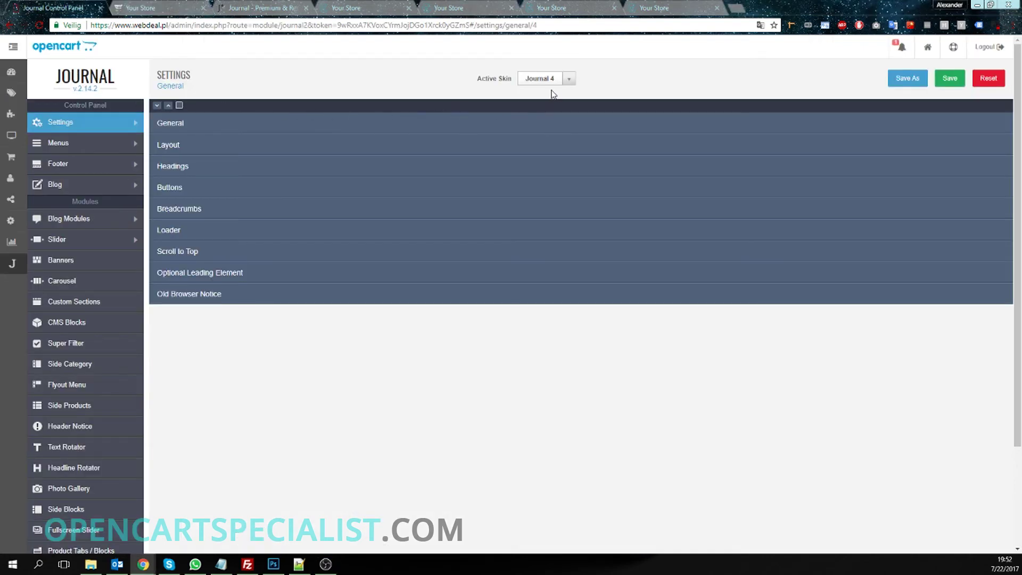
{"action": "left_click", "coordinate": [543, 82]}
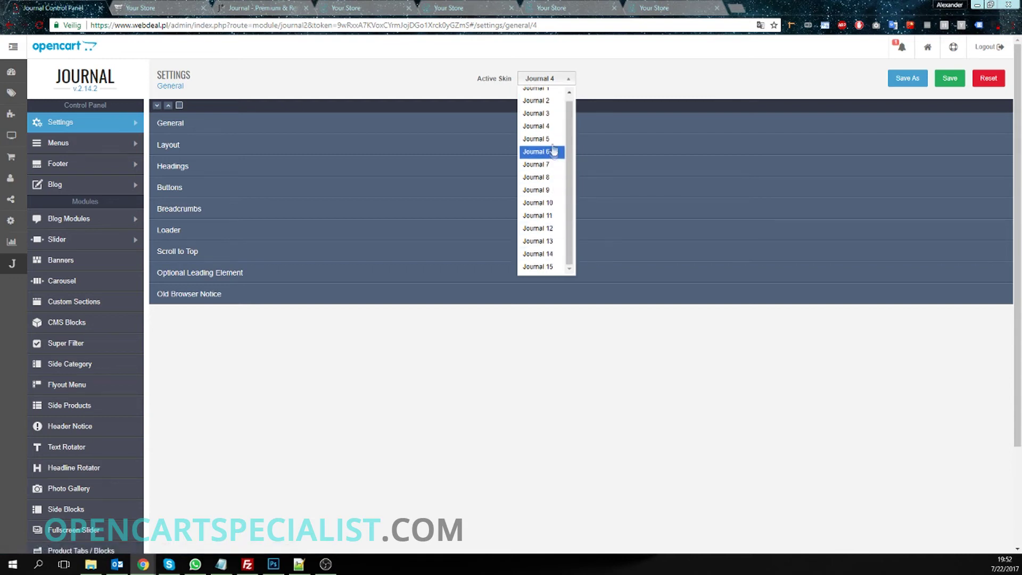
{"action": "left_click", "coordinate": [179, 44]}
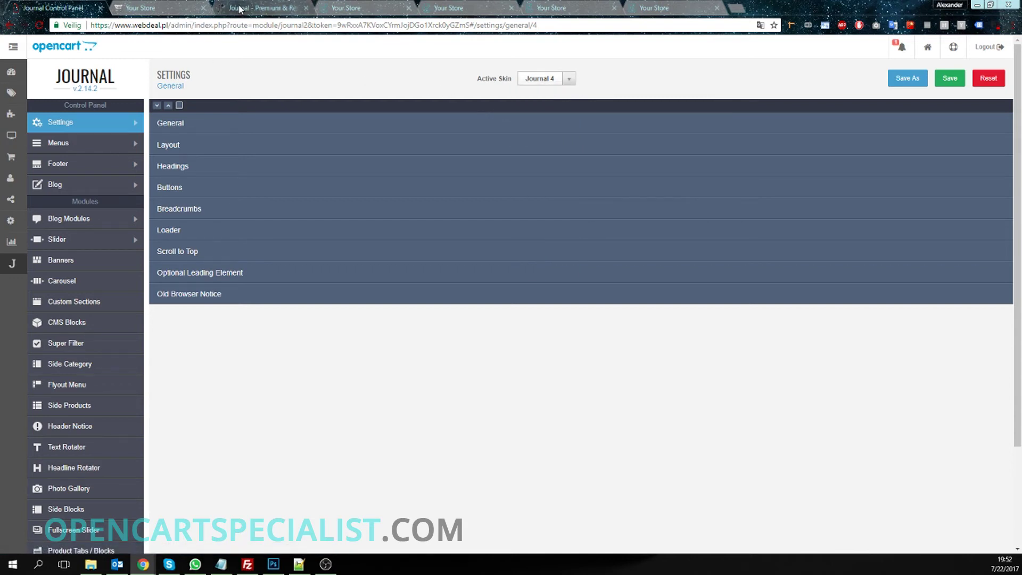
{"action": "left_click", "coordinate": [218, 9]}
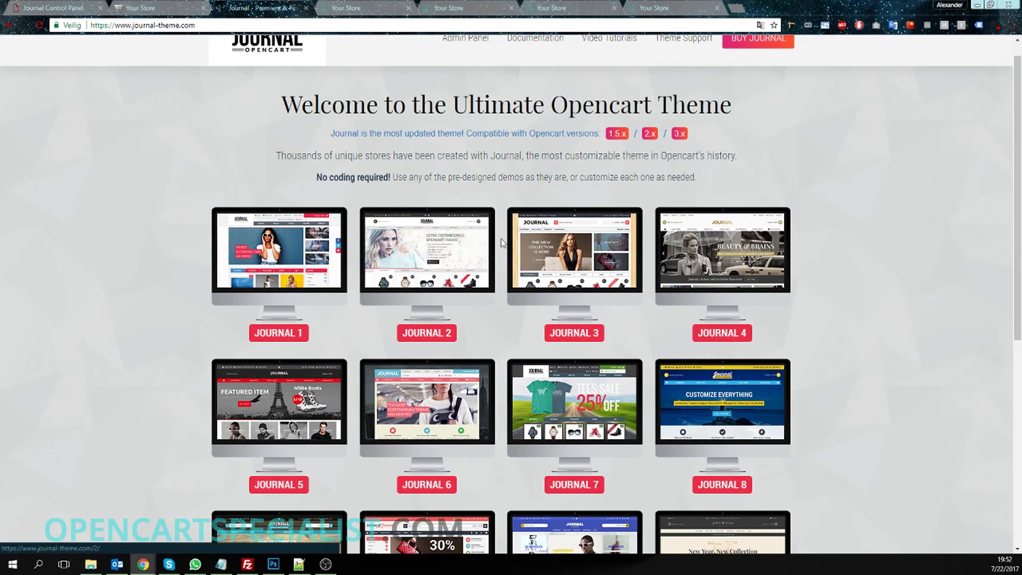
- Scroll through the Journal 1–15 demo designs, then return to the store's storefront
{"action": "scroll", "coordinate": [501, 243], "scroll_direction": "down", "scroll_amount": 3}
{"action": "scroll", "coordinate": [502, 245], "scroll_direction": "down", "scroll_amount": 1}
{"action": "scroll", "coordinate": [503, 249], "scroll_direction": "down", "scroll_amount": 2}
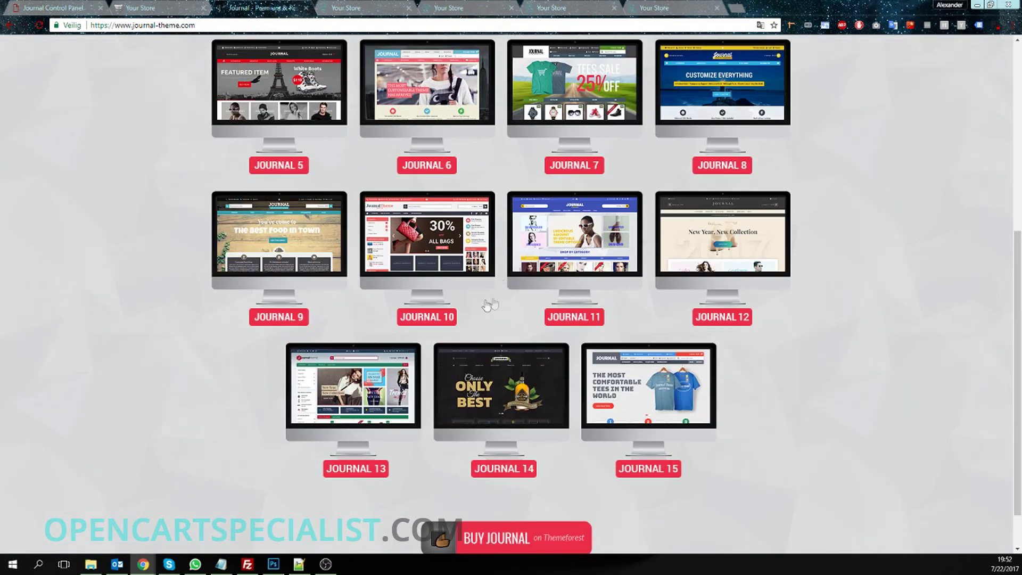
{"action": "scroll", "coordinate": [479, 239], "scroll_direction": "up", "scroll_amount": 3}
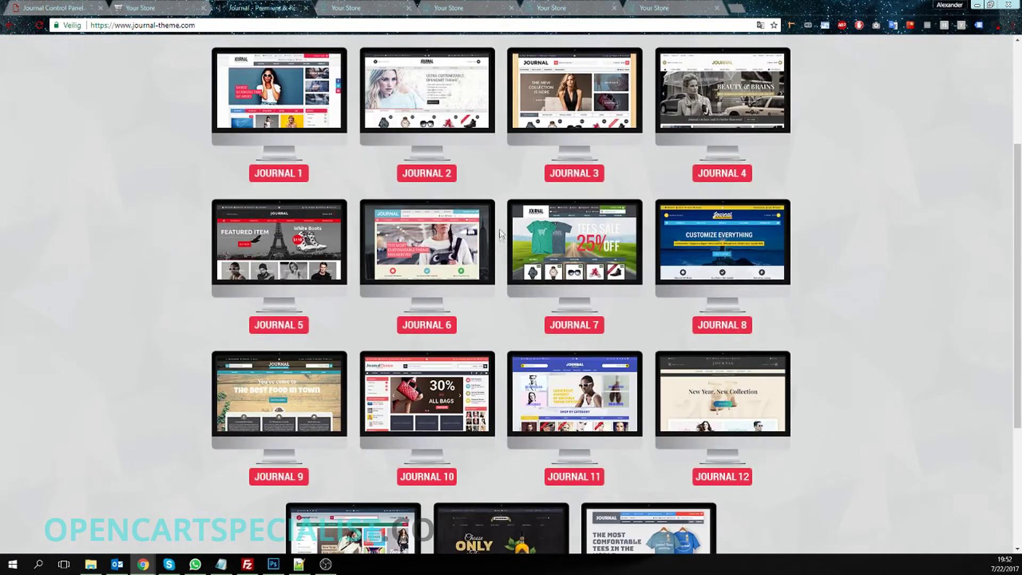
{"action": "scroll", "coordinate": [500, 192], "scroll_direction": "up", "scroll_amount": 3}
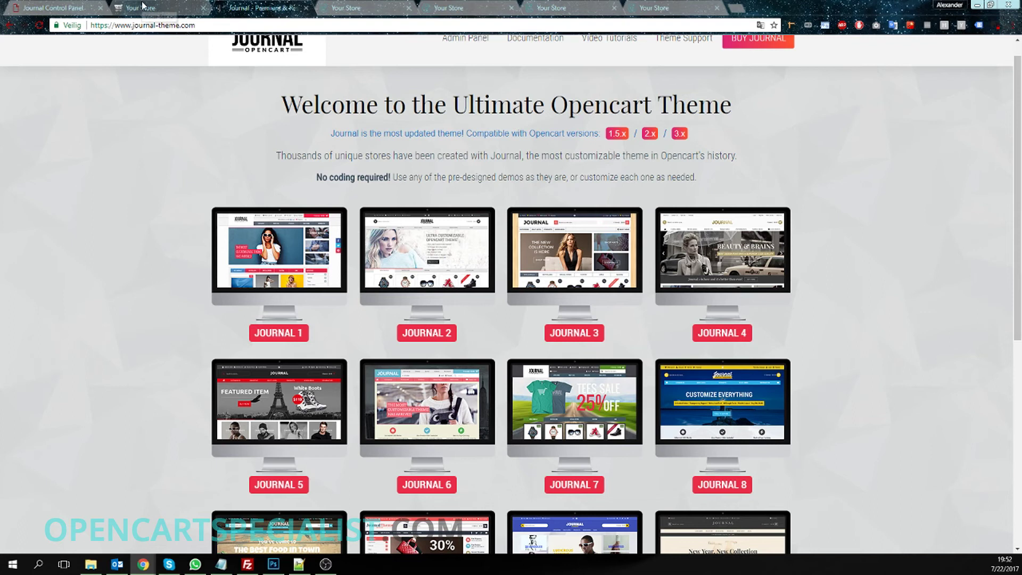
{"action": "left_click", "coordinate": [58, 7]}
{"action": "mouse_move", "coordinate": [59, 122]}
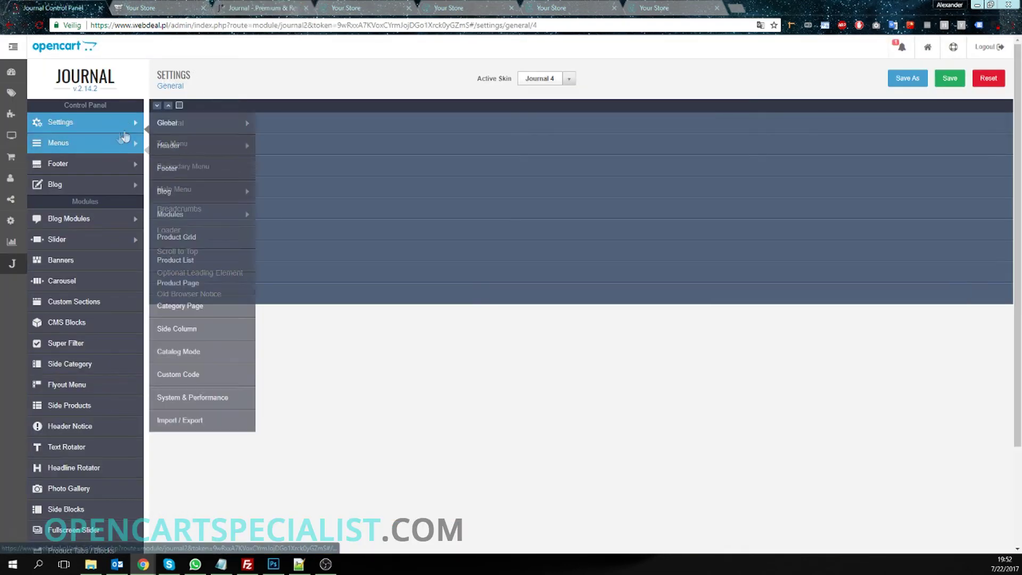
{"action": "left_click", "coordinate": [182, 8]}
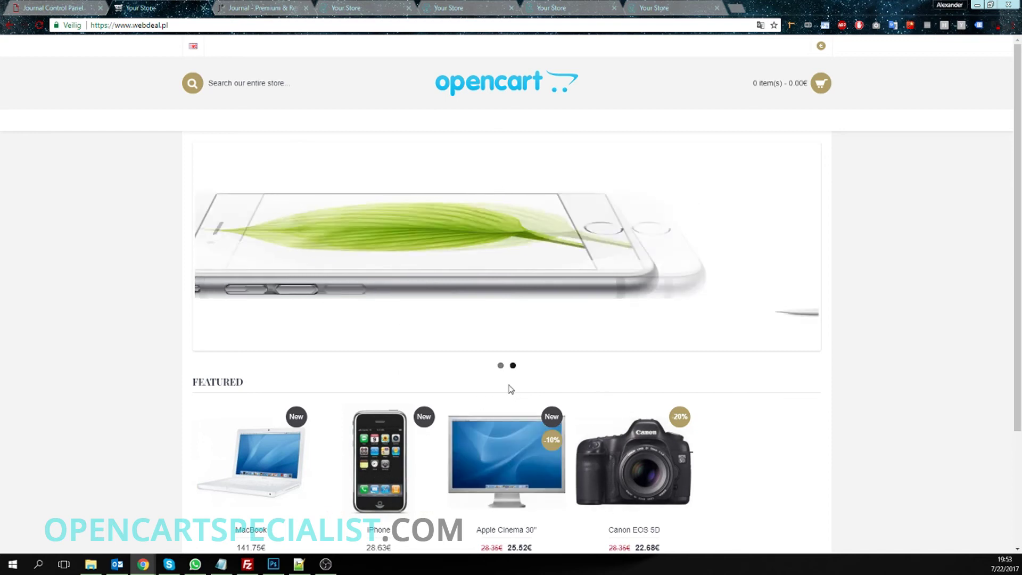
{"action": "left_click", "coordinate": [361, 7]}
{"action": "scroll", "coordinate": [534, 218], "scroll_direction": "down", "scroll_amount": 1}
{"action": "scroll", "coordinate": [532, 215], "scroll_direction": "down", "scroll_amount": 4}
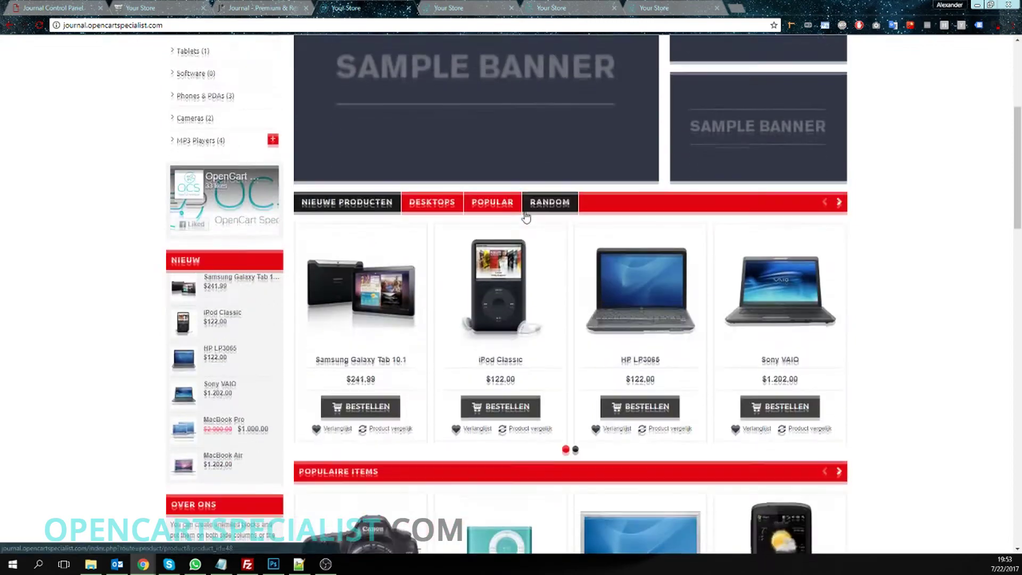
{"action": "scroll", "coordinate": [527, 213], "scroll_direction": "down", "scroll_amount": 3}
{"action": "scroll", "coordinate": [524, 211], "scroll_direction": "down", "scroll_amount": 4}
{"action": "scroll", "coordinate": [524, 212], "scroll_direction": "down", "scroll_amount": 3}
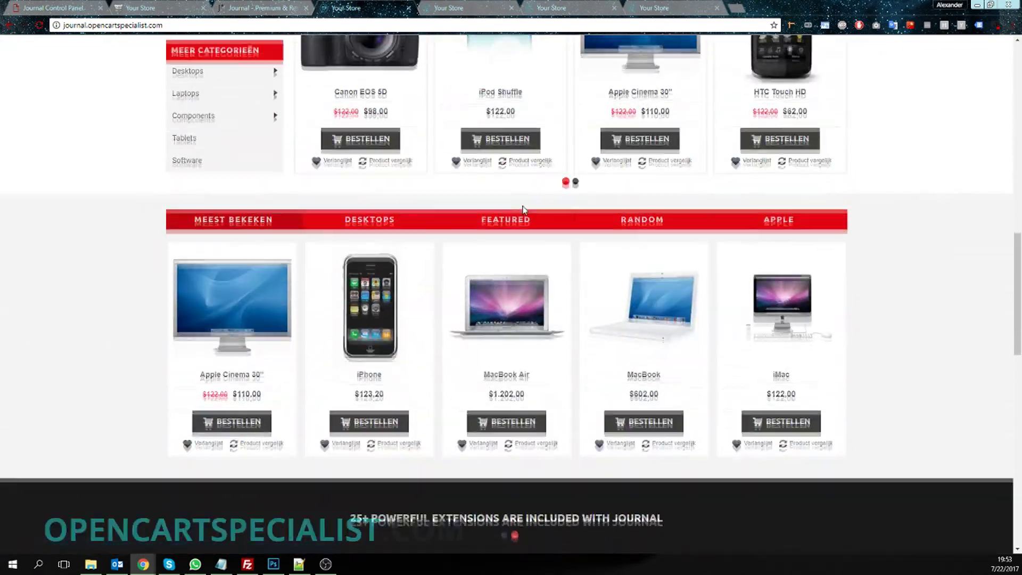
{"action": "scroll", "coordinate": [522, 212], "scroll_direction": "down", "scroll_amount": 4}
{"action": "scroll", "coordinate": [521, 210], "scroll_direction": "down", "scroll_amount": 3}
{"action": "scroll", "coordinate": [522, 209], "scroll_direction": "down", "scroll_amount": 3}
{"action": "scroll", "coordinate": [511, 213], "scroll_direction": "up", "scroll_amount": 4}
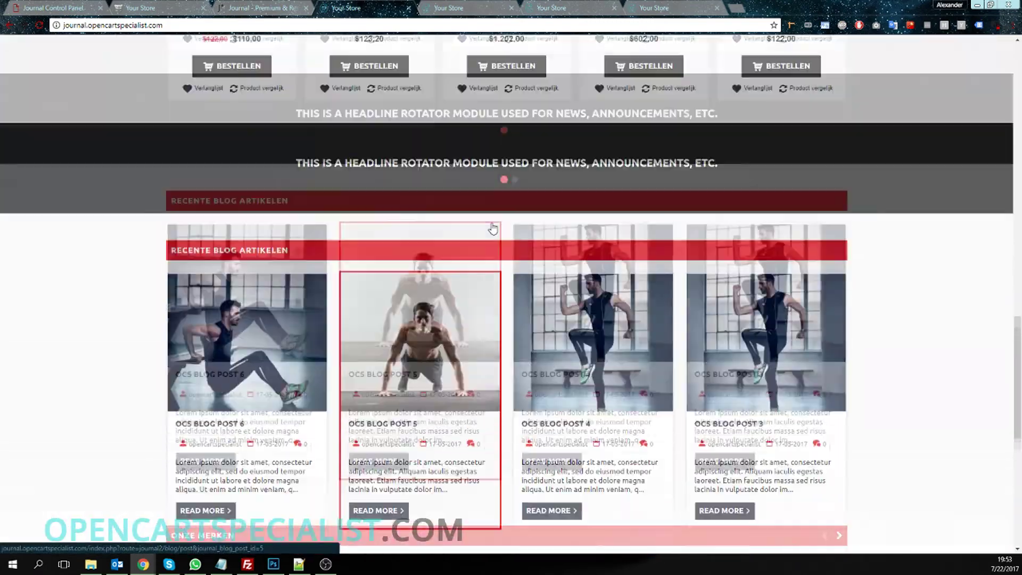
{"action": "scroll", "coordinate": [495, 224], "scroll_direction": "up", "scroll_amount": 5}
{"action": "scroll", "coordinate": [484, 106], "scroll_direction": "up", "scroll_amount": 5}
{"action": "left_click", "coordinate": [449, 8]}
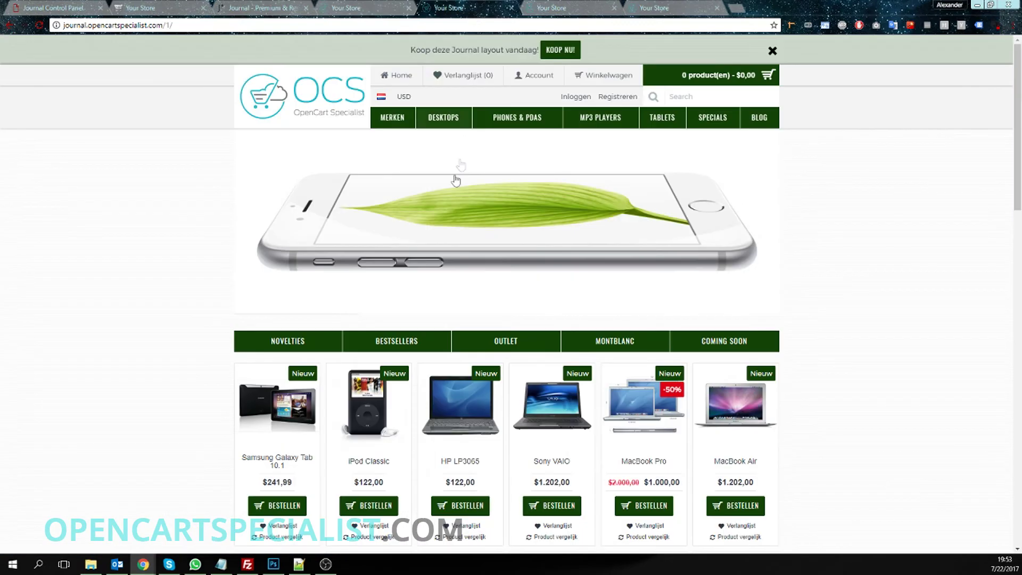
{"action": "scroll", "coordinate": [445, 197], "scroll_direction": "down", "scroll_amount": 3}
{"action": "scroll", "coordinate": [445, 197], "scroll_direction": "down", "scroll_amount": 3}
{"action": "scroll", "coordinate": [445, 197], "scroll_direction": "down", "scroll_amount": 3}
{"action": "scroll", "coordinate": [447, 195], "scroll_direction": "down", "scroll_amount": 1}
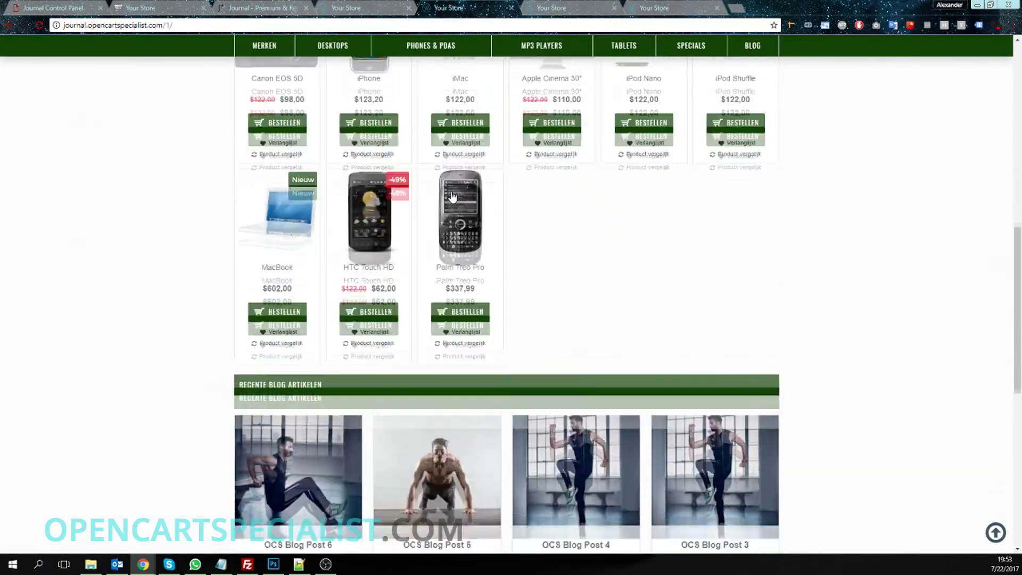
{"action": "scroll", "coordinate": [449, 194], "scroll_direction": "down", "scroll_amount": 3}
{"action": "scroll", "coordinate": [452, 195], "scroll_direction": "up", "scroll_amount": 8}
{"action": "scroll", "coordinate": [452, 195], "scroll_direction": "up", "scroll_amount": 3}
{"action": "scroll", "coordinate": [451, 194], "scroll_direction": "up", "scroll_amount": 3}
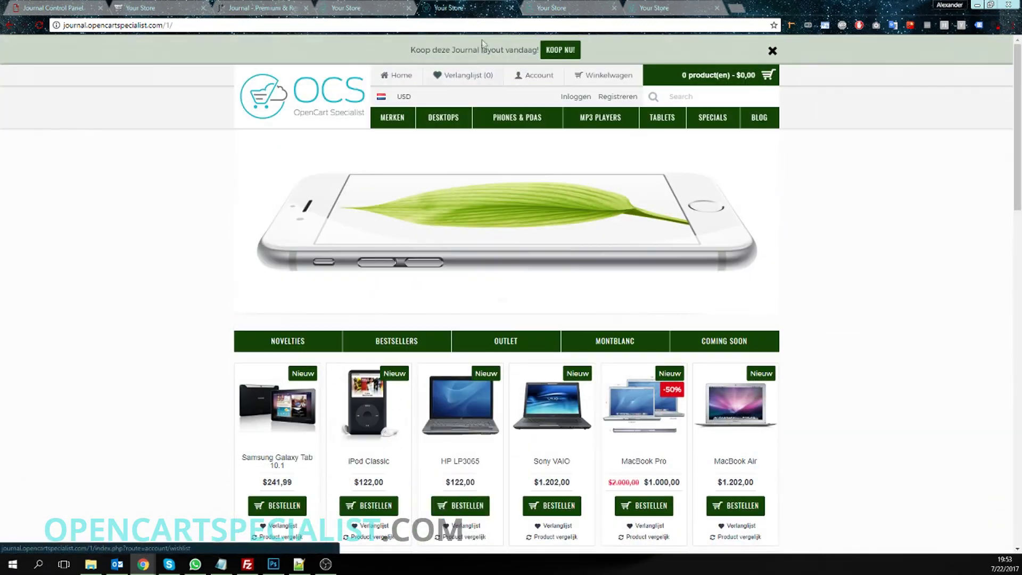
{"action": "left_click", "coordinate": [552, 8]}
{"action": "scroll", "coordinate": [495, 125], "scroll_direction": "down", "scroll_amount": 2}
{"action": "scroll", "coordinate": [494, 130], "scroll_direction": "down", "scroll_amount": 3}
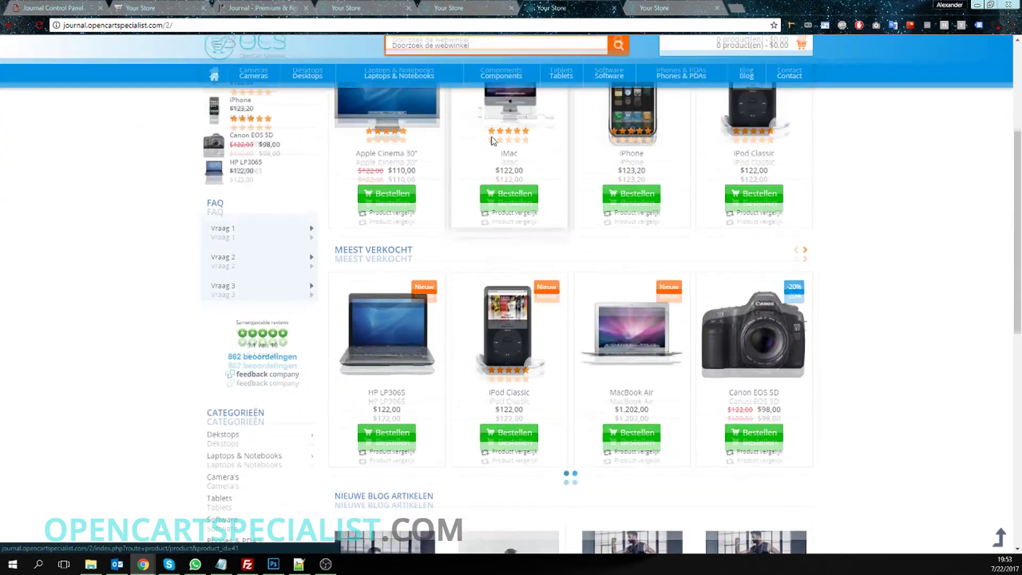
{"action": "scroll", "coordinate": [492, 136], "scroll_direction": "down", "scroll_amount": 3}
{"action": "scroll", "coordinate": [491, 141], "scroll_direction": "down", "scroll_amount": 4}
{"action": "scroll", "coordinate": [491, 141], "scroll_direction": "down", "scroll_amount": 3}
{"action": "scroll", "coordinate": [490, 142], "scroll_direction": "up", "scroll_amount": 3}
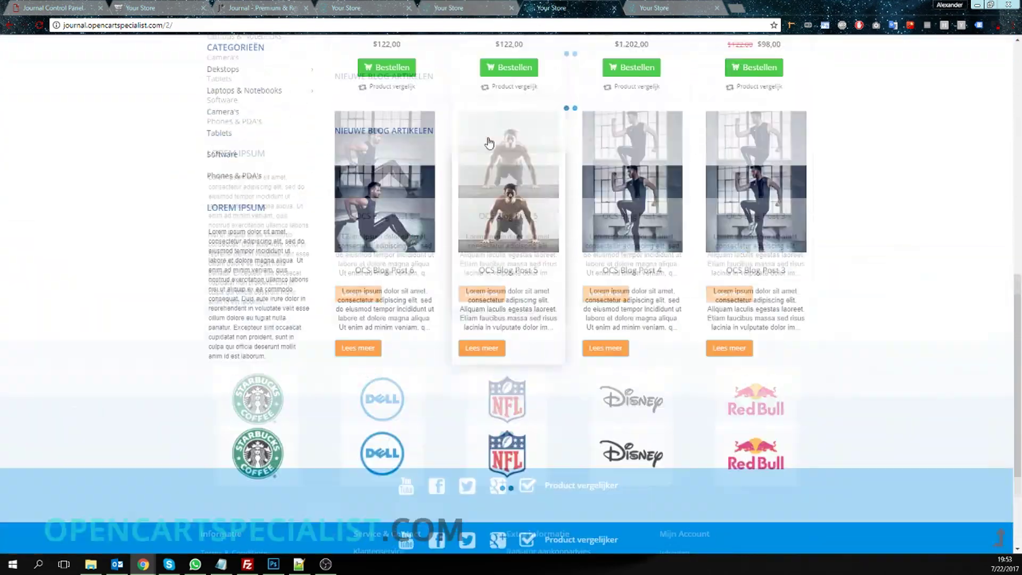
{"action": "scroll", "coordinate": [490, 142], "scroll_direction": "up", "scroll_amount": 6}
{"action": "scroll", "coordinate": [489, 142], "scroll_direction": "up", "scroll_amount": 6}
{"action": "scroll", "coordinate": [490, 142], "scroll_direction": "up", "scroll_amount": 1}
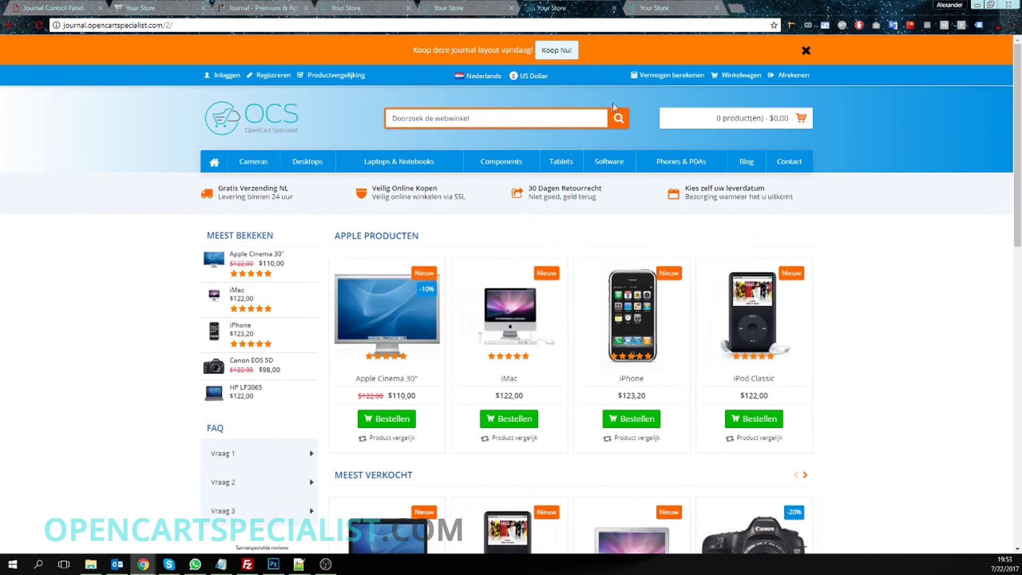
{"action": "left_click", "coordinate": [650, 8]}
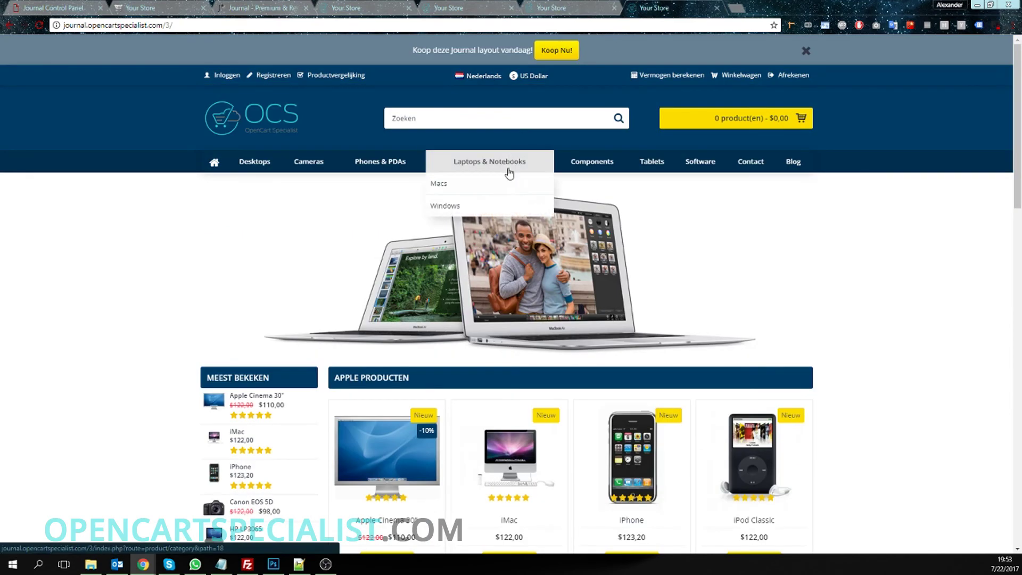
{"action": "scroll", "coordinate": [506, 178], "scroll_direction": "down", "scroll_amount": 2}
{"action": "scroll", "coordinate": [506, 182], "scroll_direction": "down", "scroll_amount": 3}
{"action": "scroll", "coordinate": [507, 183], "scroll_direction": "down", "scroll_amount": 3}
{"action": "scroll", "coordinate": [507, 183], "scroll_direction": "down", "scroll_amount": 3}
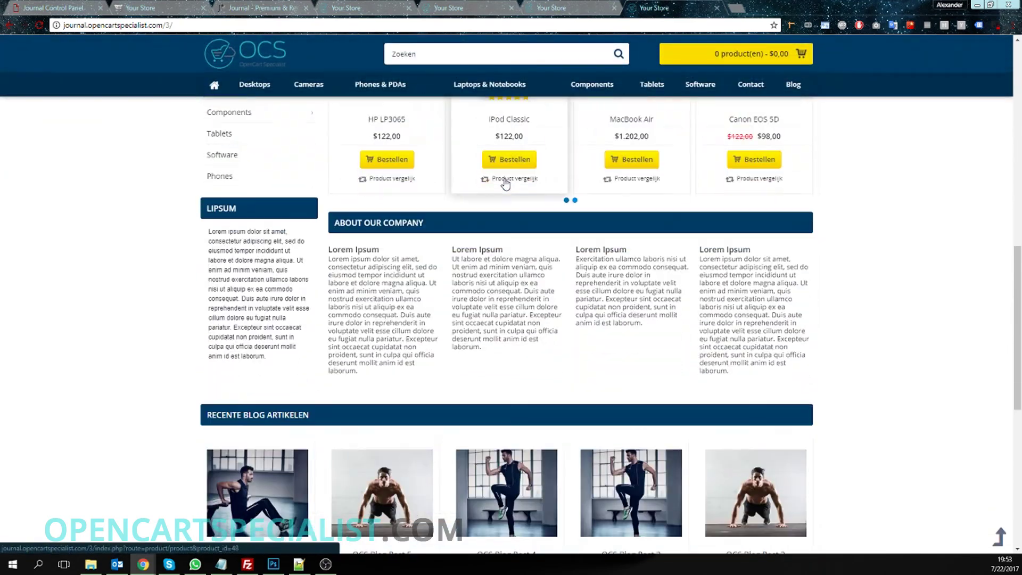
{"action": "scroll", "coordinate": [507, 182], "scroll_direction": "down", "scroll_amount": 3}
{"action": "scroll", "coordinate": [506, 183], "scroll_direction": "up", "scroll_amount": 5}
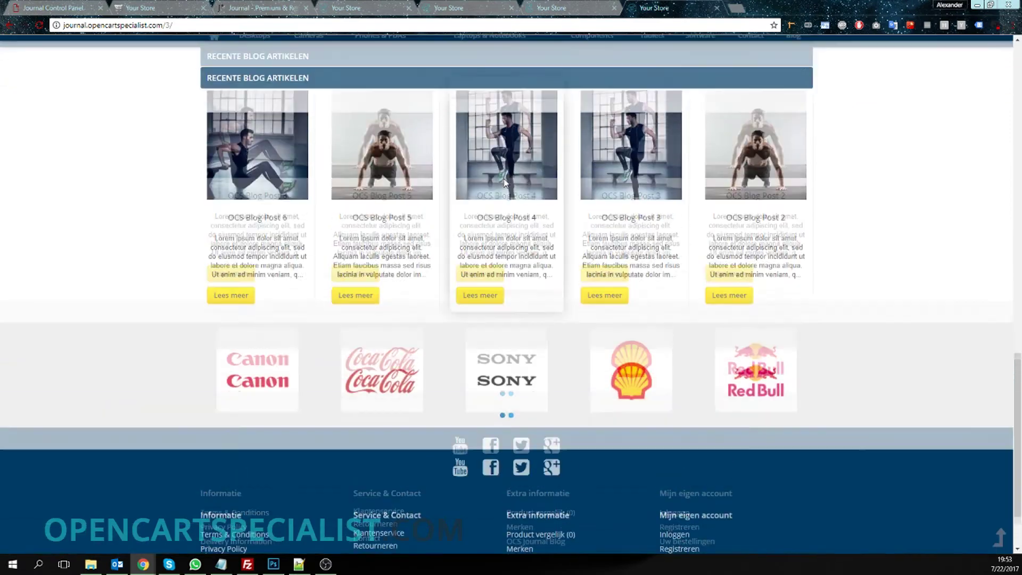
{"action": "scroll", "coordinate": [505, 183], "scroll_direction": "up", "scroll_amount": 5}
{"action": "scroll", "coordinate": [505, 183], "scroll_direction": "up", "scroll_amount": 3}
{"action": "scroll", "coordinate": [505, 183], "scroll_direction": "up", "scroll_amount": 2}
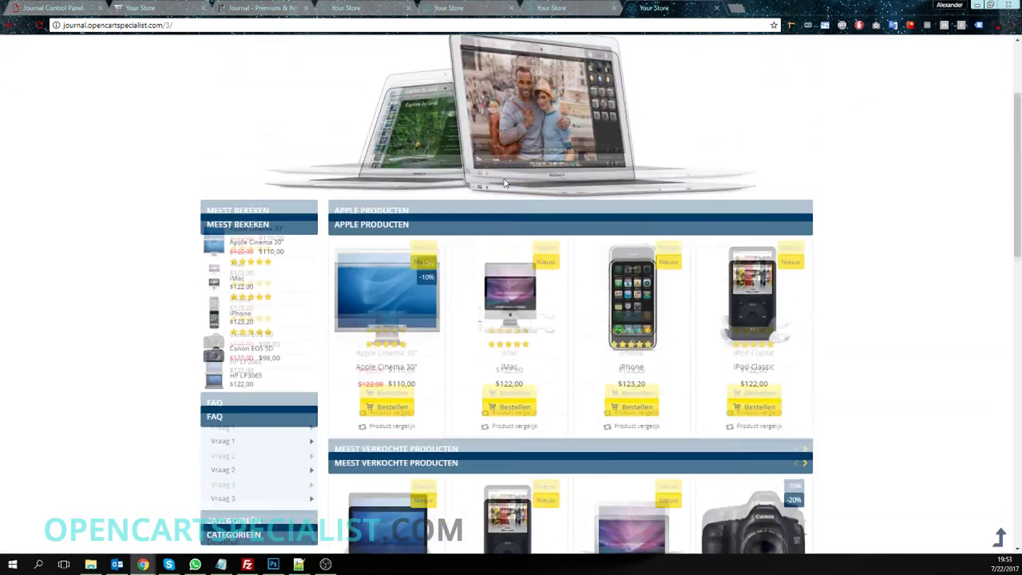
{"action": "scroll", "coordinate": [505, 184], "scroll_direction": "up", "scroll_amount": 3}
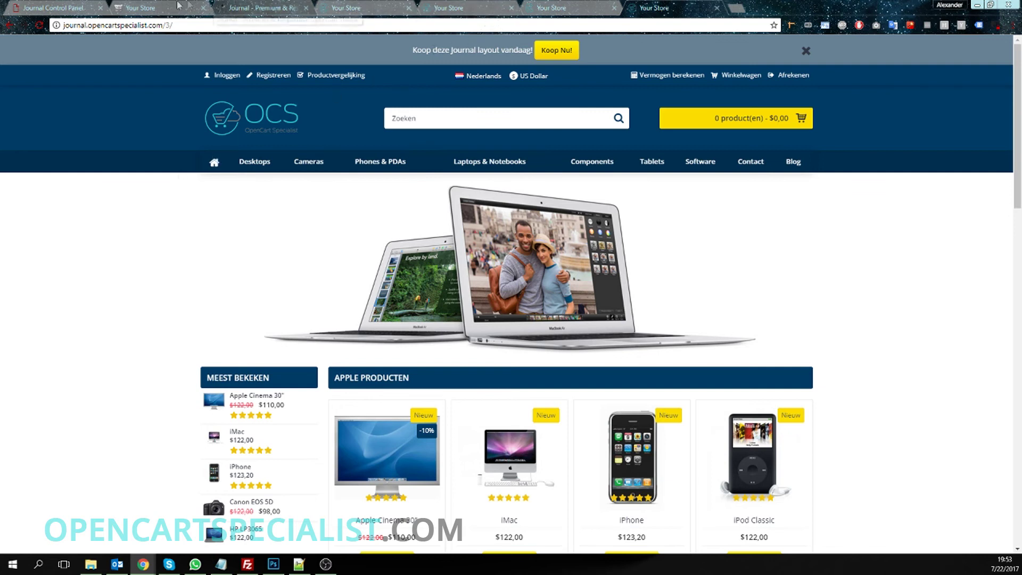
- Return to the webdeal.pl storefront tab showing the store's gold Journal 4 homepage
{"action": "left_click", "coordinate": [149, 7]}
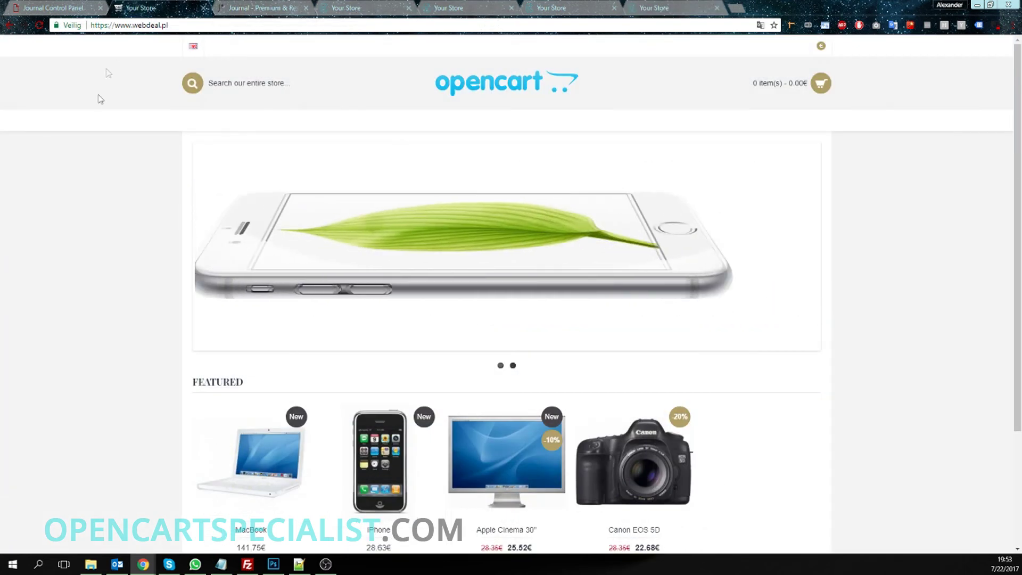